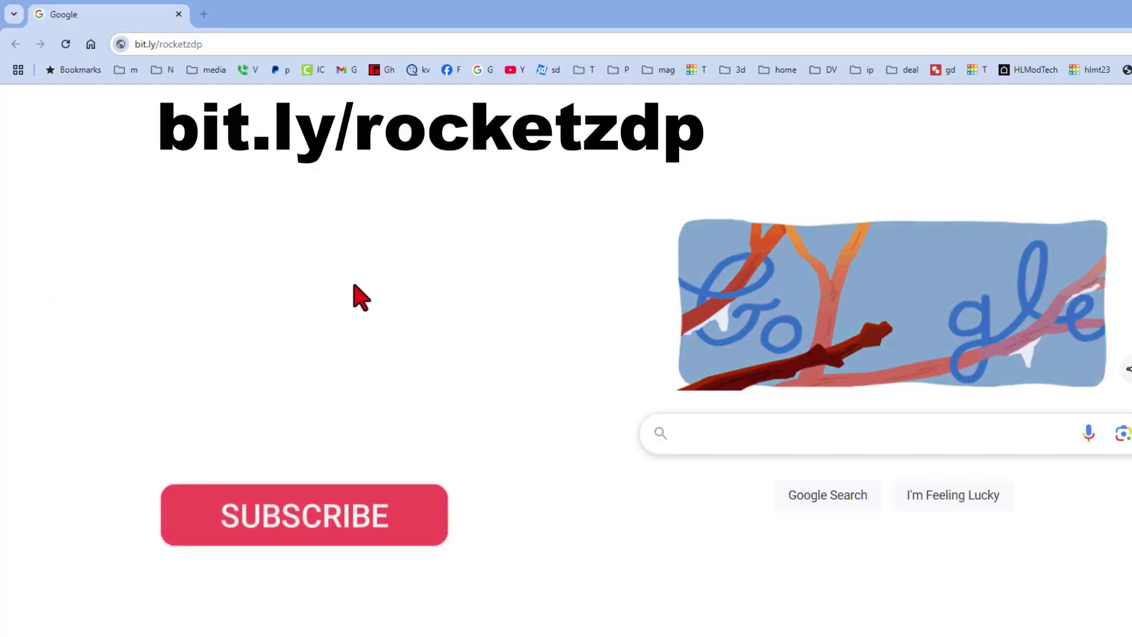
- Load the Rocket Ship SIM LAB gallery page through the bit.ly/rocketzdp short link
{"action": "left_click", "coordinate": [306, 48]}
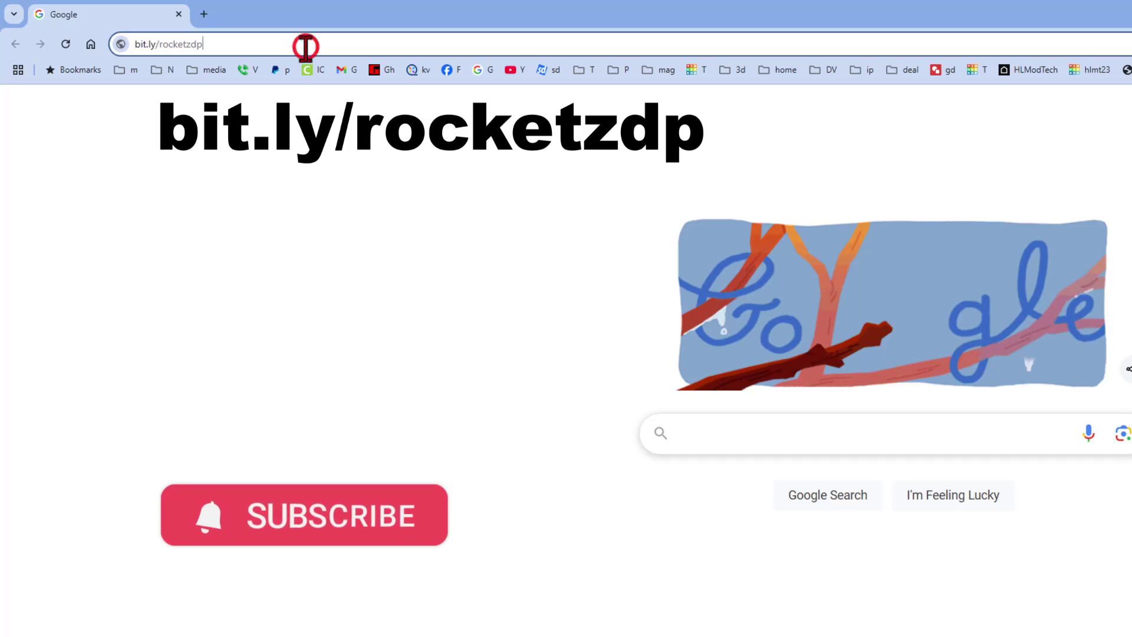
{"action": "key", "text": "Return"}
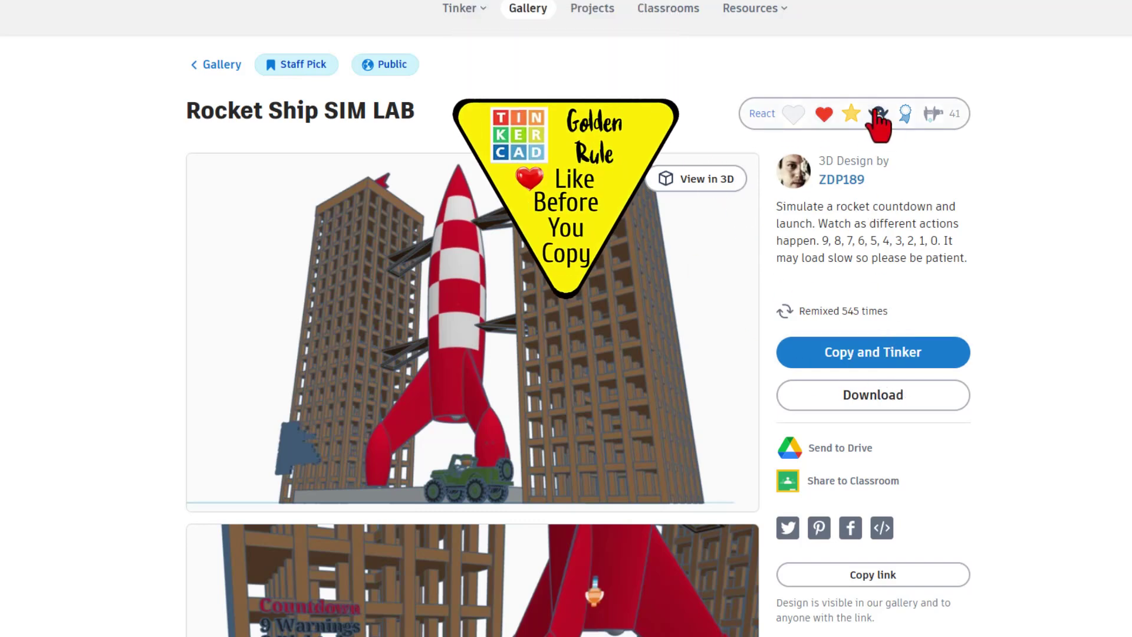
- React to the rocket design with Awesome, A+, then make your editable Copy and Tinker version
{"action": "left_click", "coordinate": [908, 110]}
{"action": "left_click", "coordinate": [872, 195]}
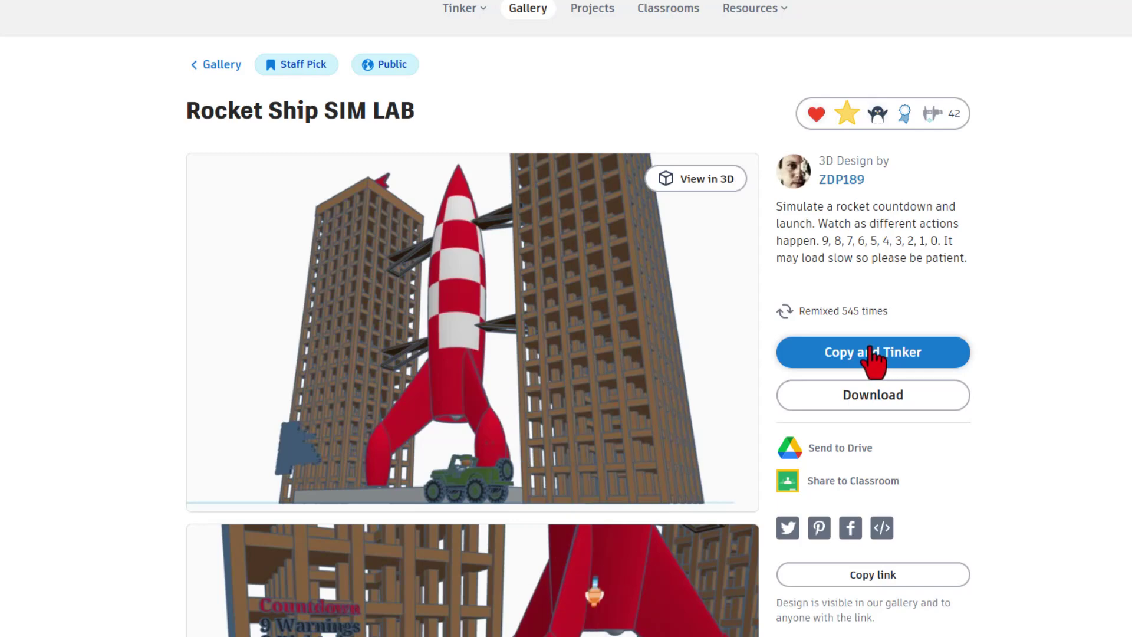
{"action": "left_click", "coordinate": [849, 353]}
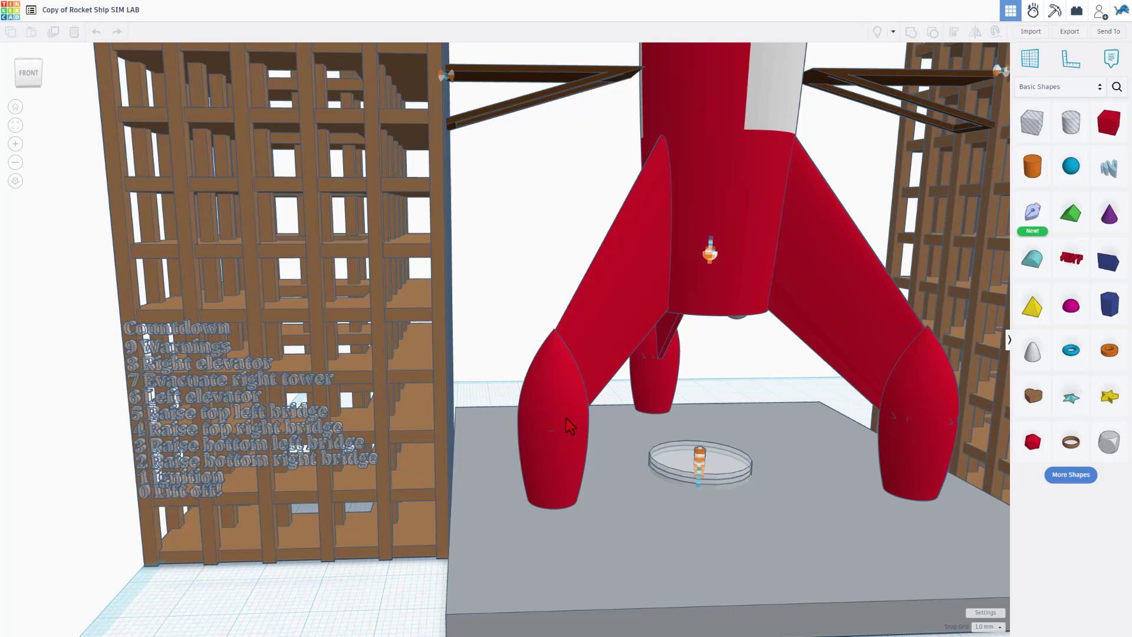
- Fit the whole rocket scene in view, deselect, orbit slightly, and select the right tower's axle connector
{"action": "scroll", "coordinate": [570, 425], "scroll_direction": "down", "scroll_amount": 3}
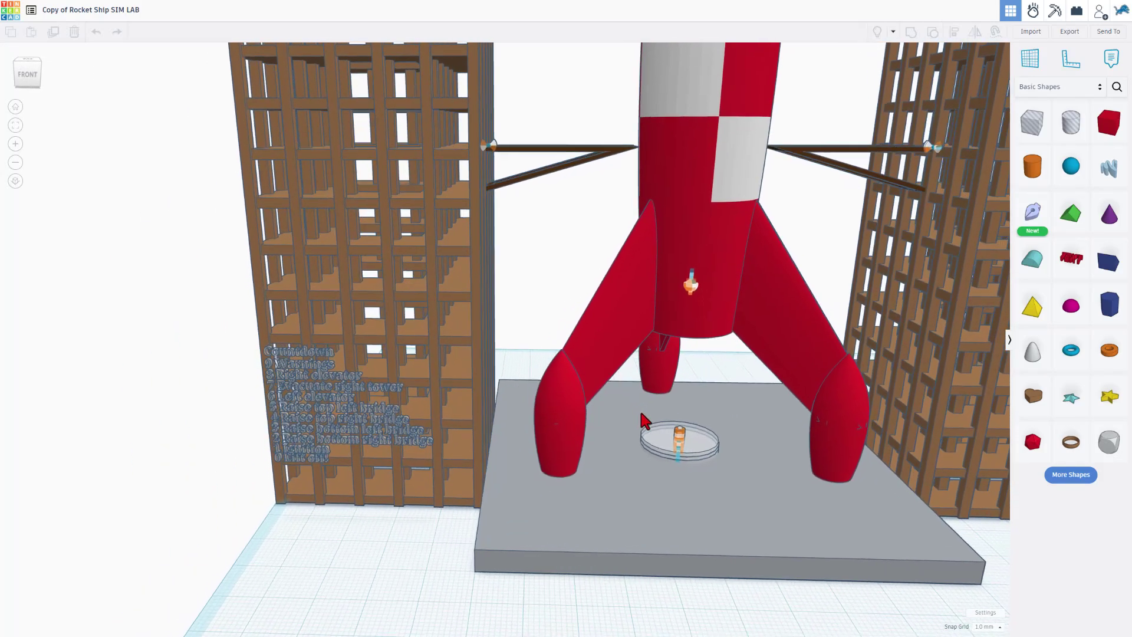
{"action": "scroll", "coordinate": [648, 416], "scroll_direction": "down", "scroll_amount": 2}
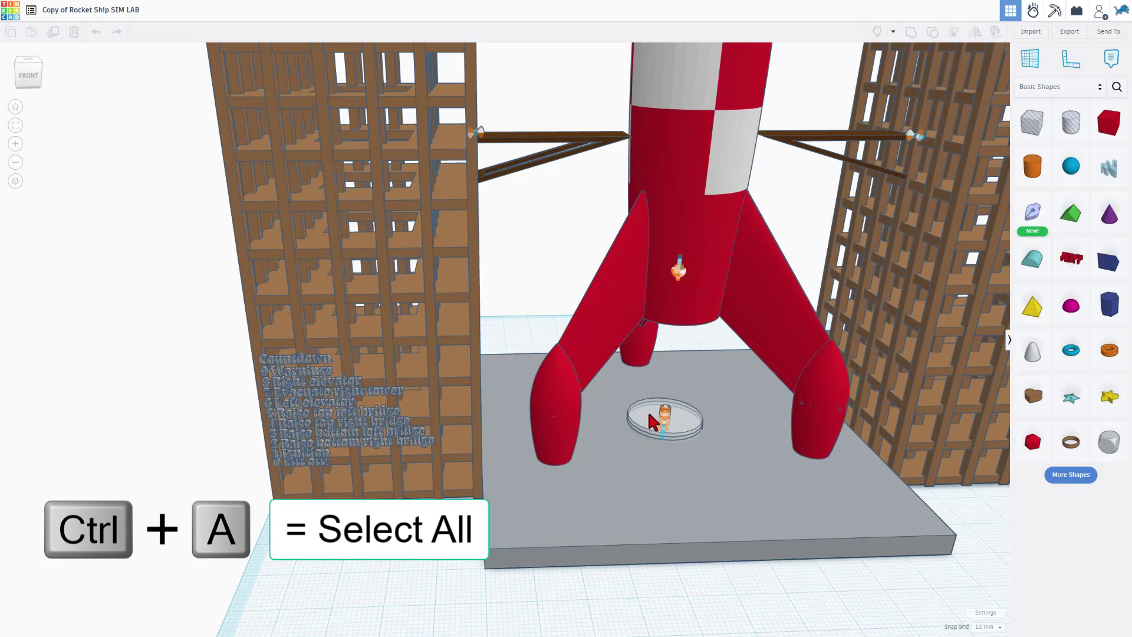
{"action": "key", "text": "ctrl+a"}
{"action": "key", "text": "f"}
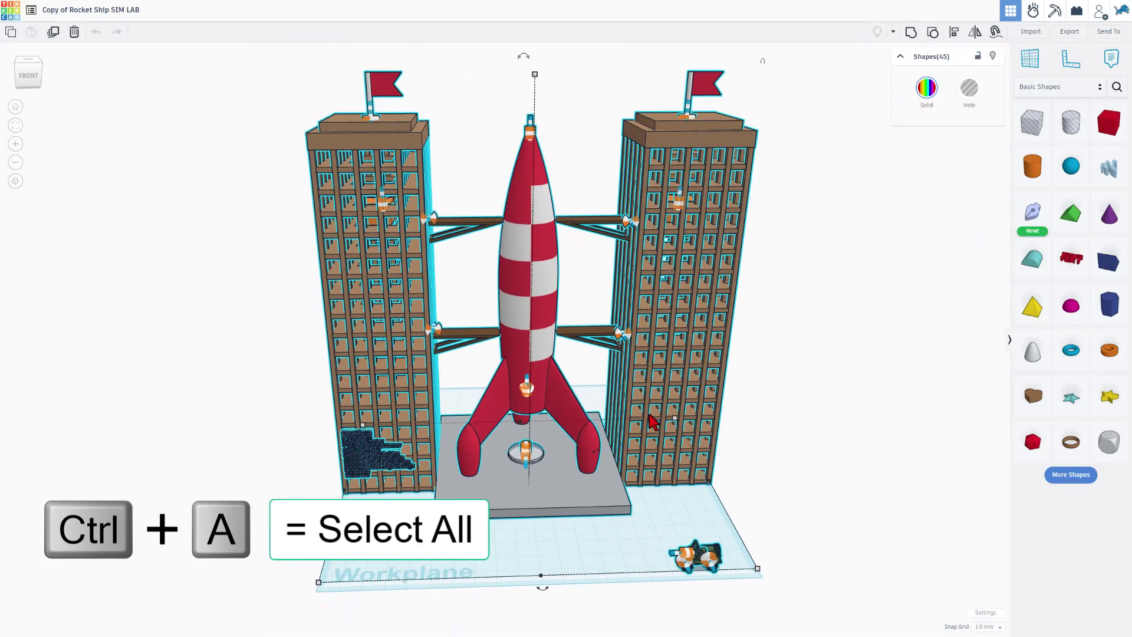
{"action": "left_click", "coordinate": [679, 504]}
{"action": "right_click_drag", "start_coordinate": [680, 505], "coordinate": [718, 515]}
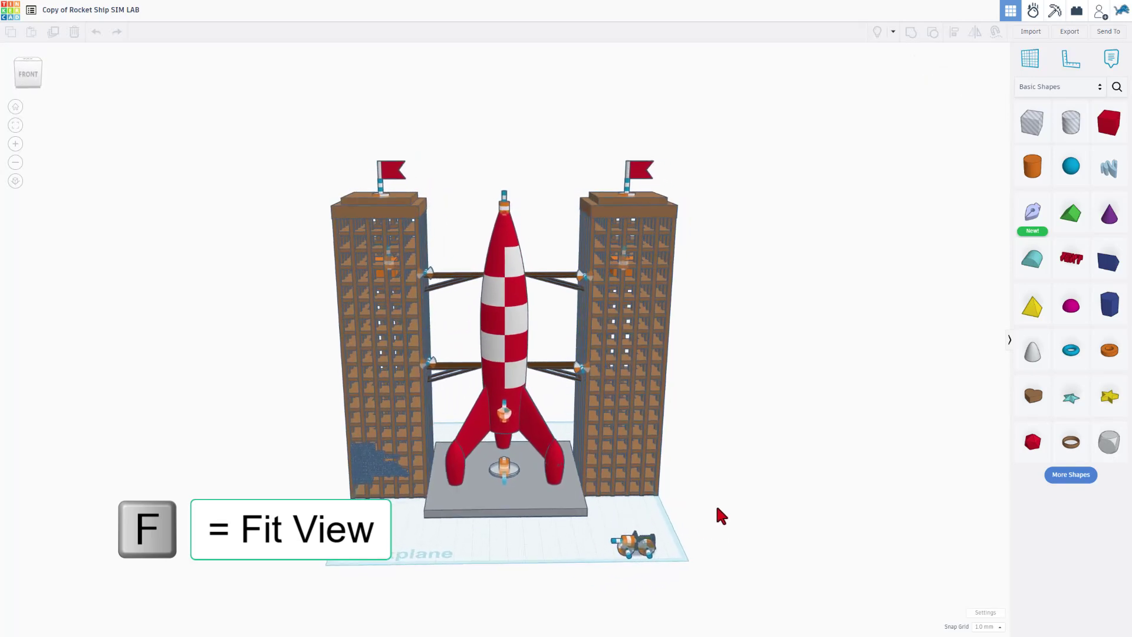
{"action": "left_click", "coordinate": [580, 276]}
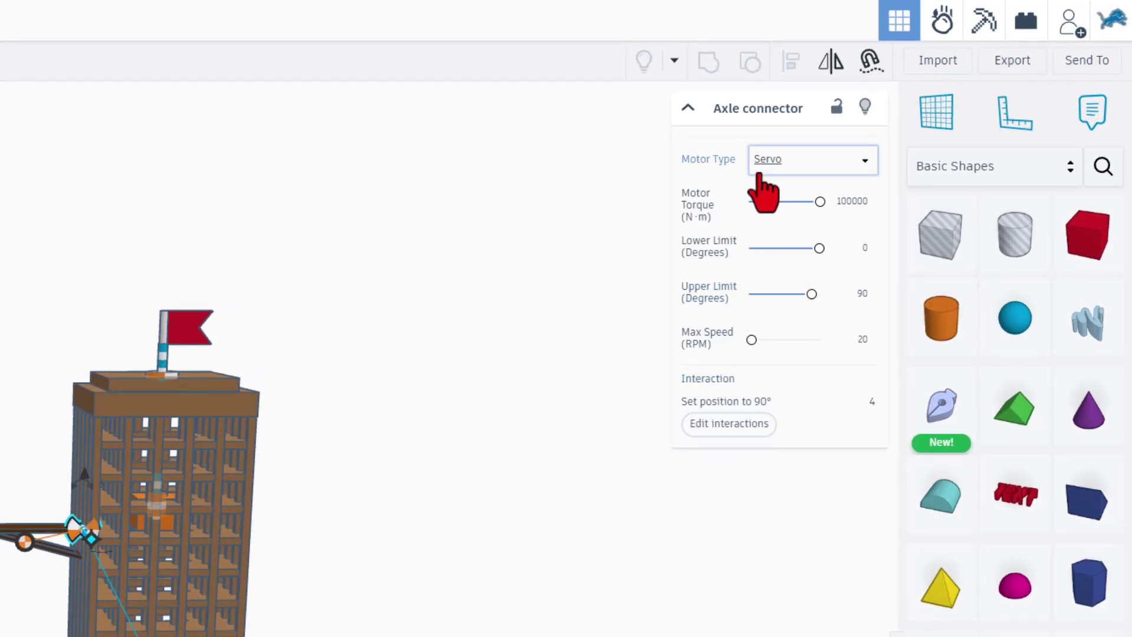
- Add an interaction so pressing key 4 sets the axle connector's position to 90°
{"action": "left_click", "coordinate": [733, 430]}
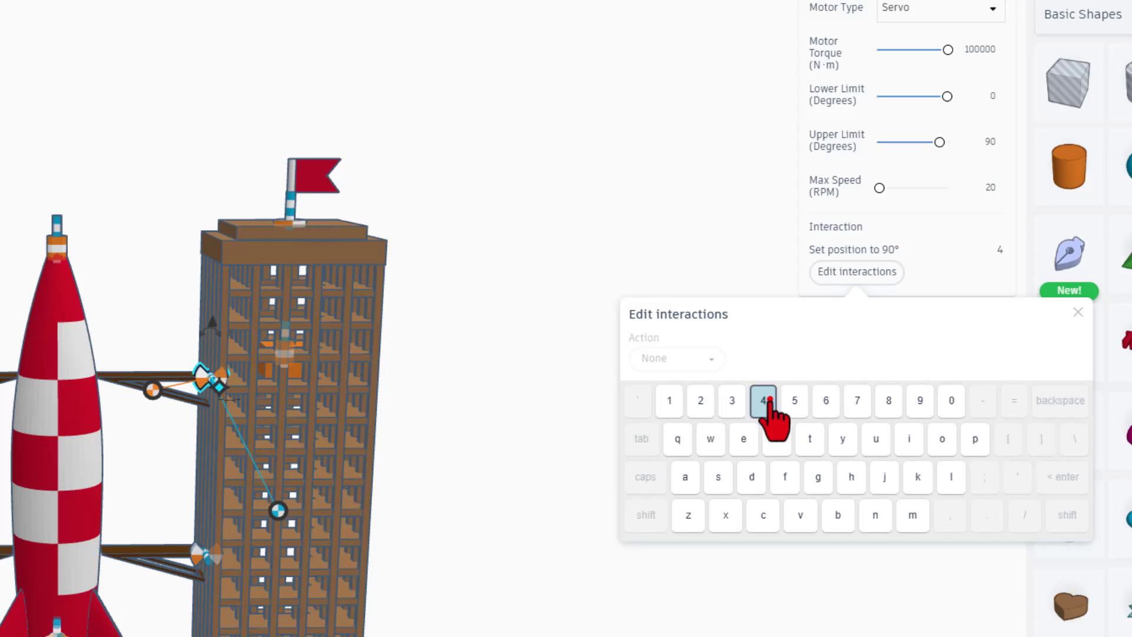
{"action": "left_click", "coordinate": [766, 401]}
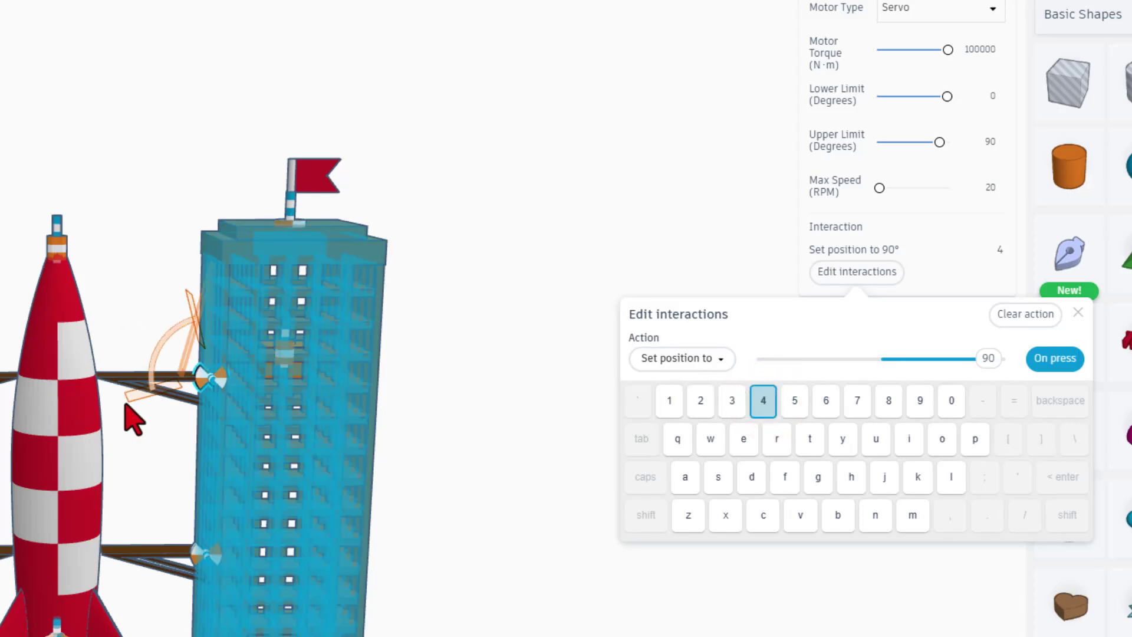
{"action": "left_click", "coordinate": [291, 215]}
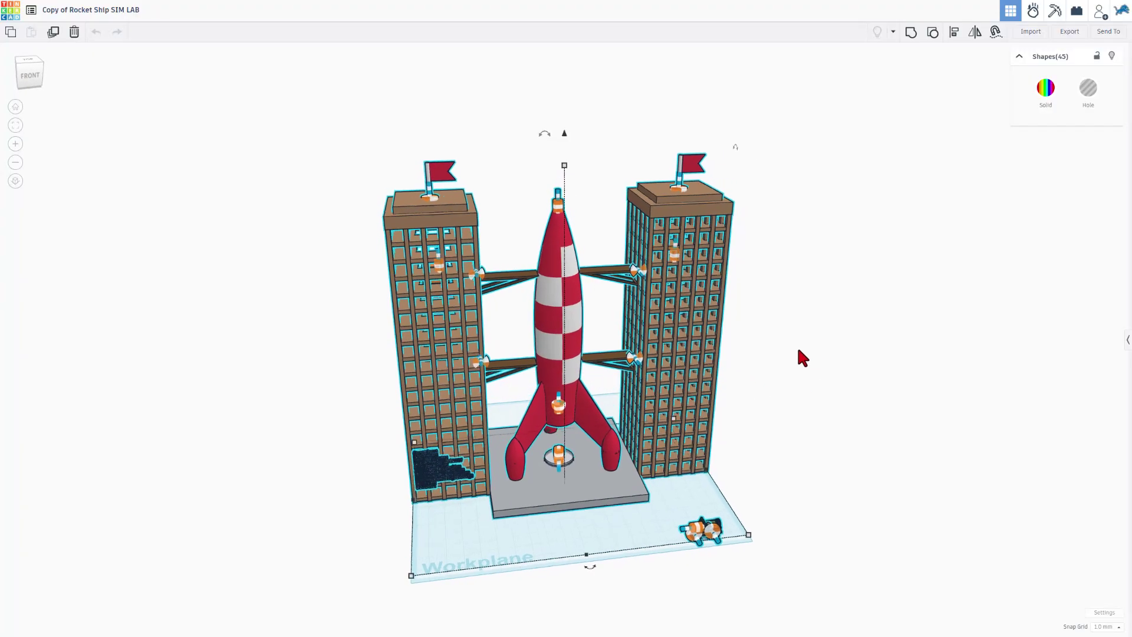
- Deselect all shapes and switch the rocket design into Sim Lab simulation mode
{"action": "left_click", "coordinate": [653, 521]}
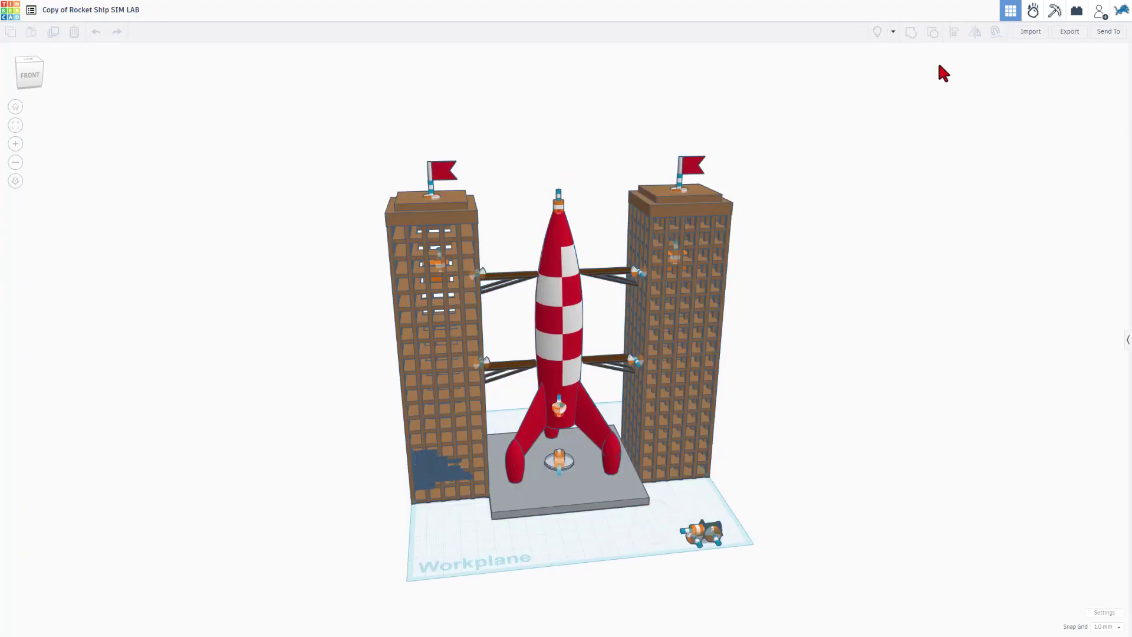
{"action": "left_click", "coordinate": [1033, 12]}
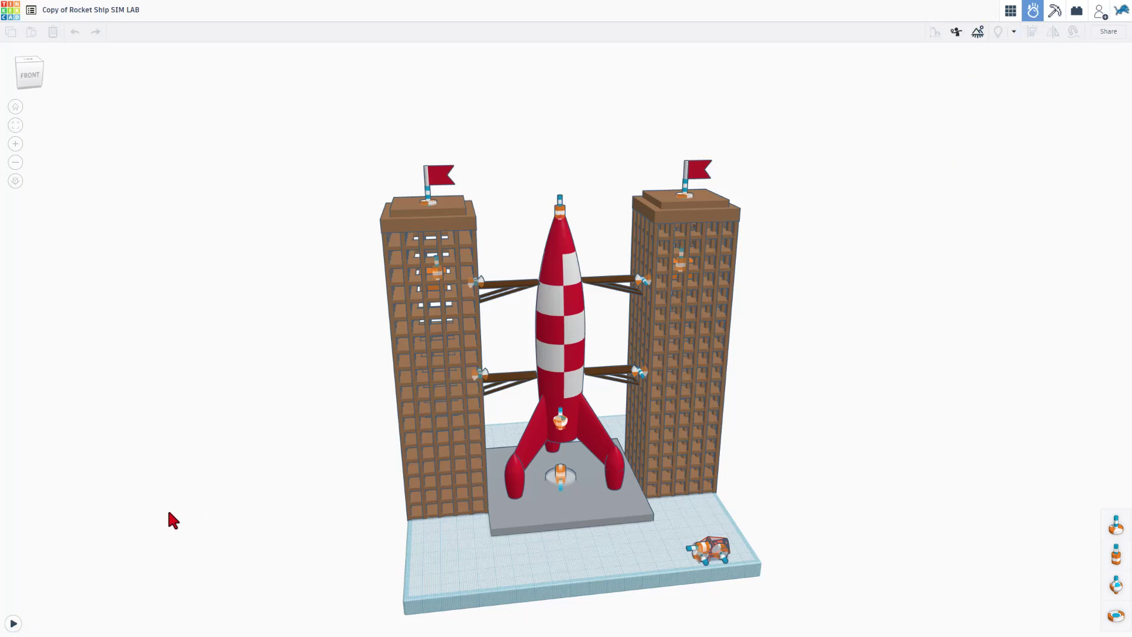
- Play the rocket launch simulation, then select the right tower's axle connector and orbit around it
{"action": "left_click", "coordinate": [13, 624]}
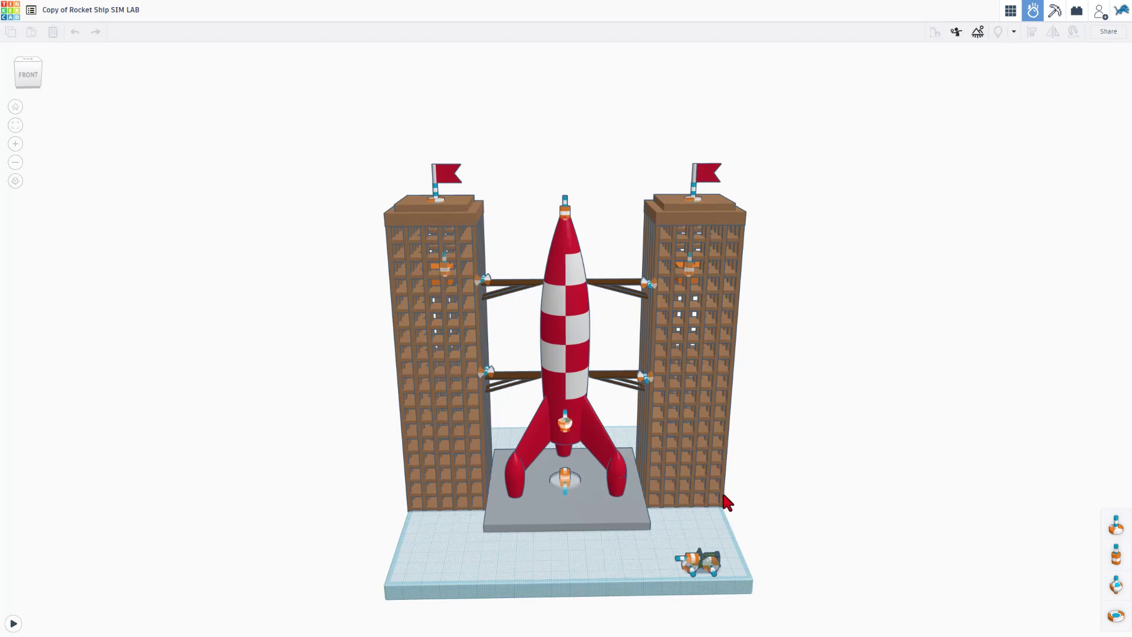
{"action": "left_click", "coordinate": [648, 283]}
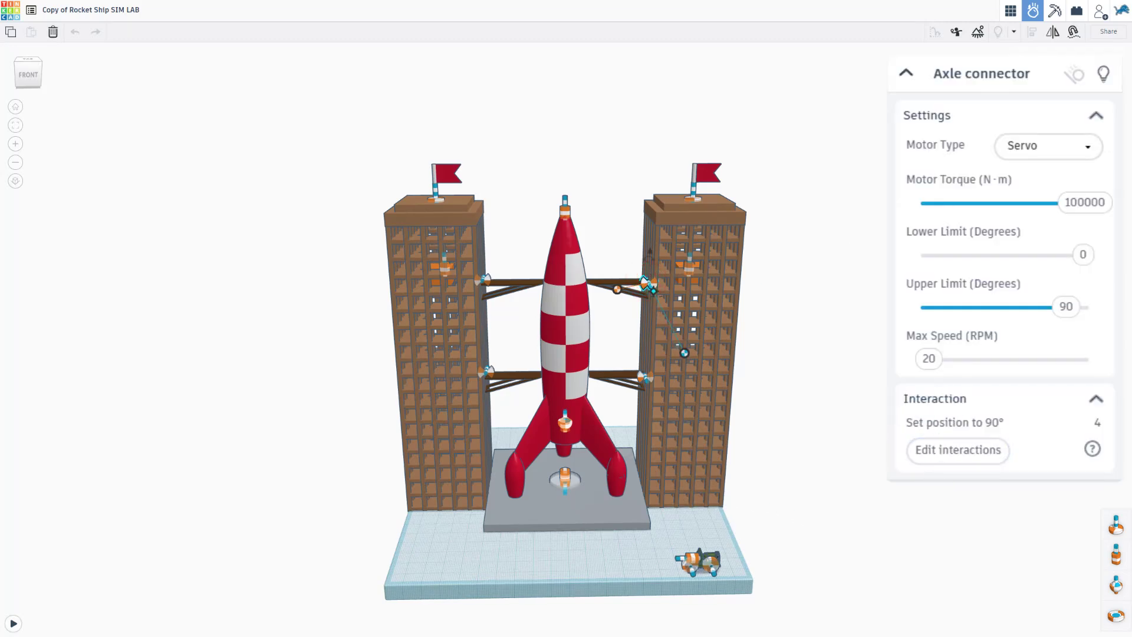
{"action": "right_click_drag", "start_coordinate": [802, 342], "coordinate": [898, 382]}
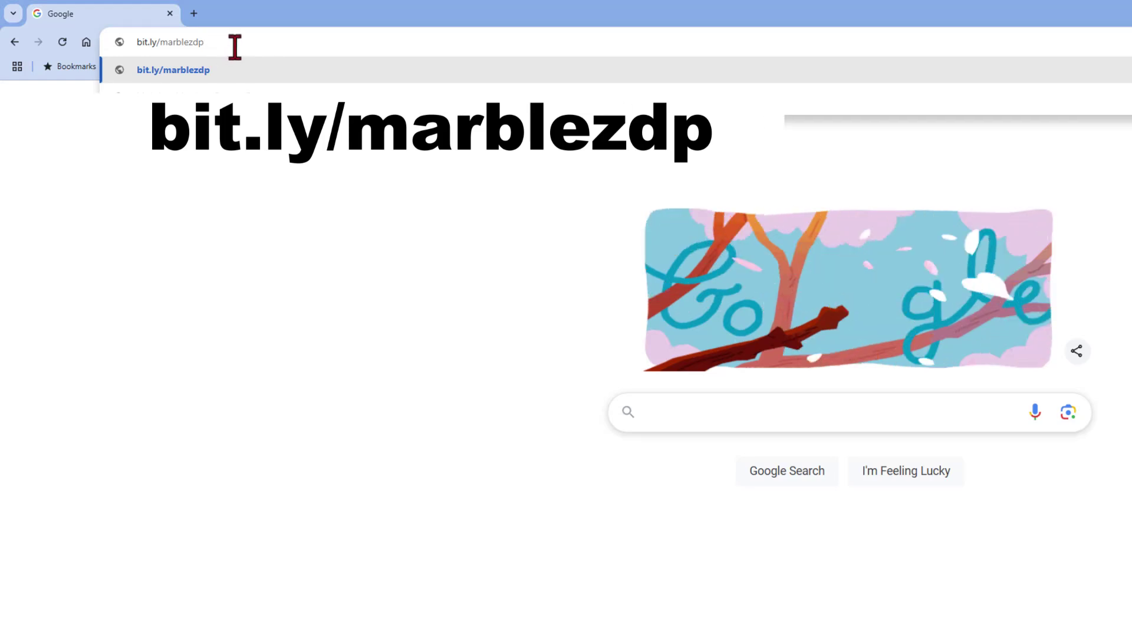
- Load the Marble Race - SIM LAB gallery page from the bit.ly/marblezdp link
{"action": "key", "text": "Return"}
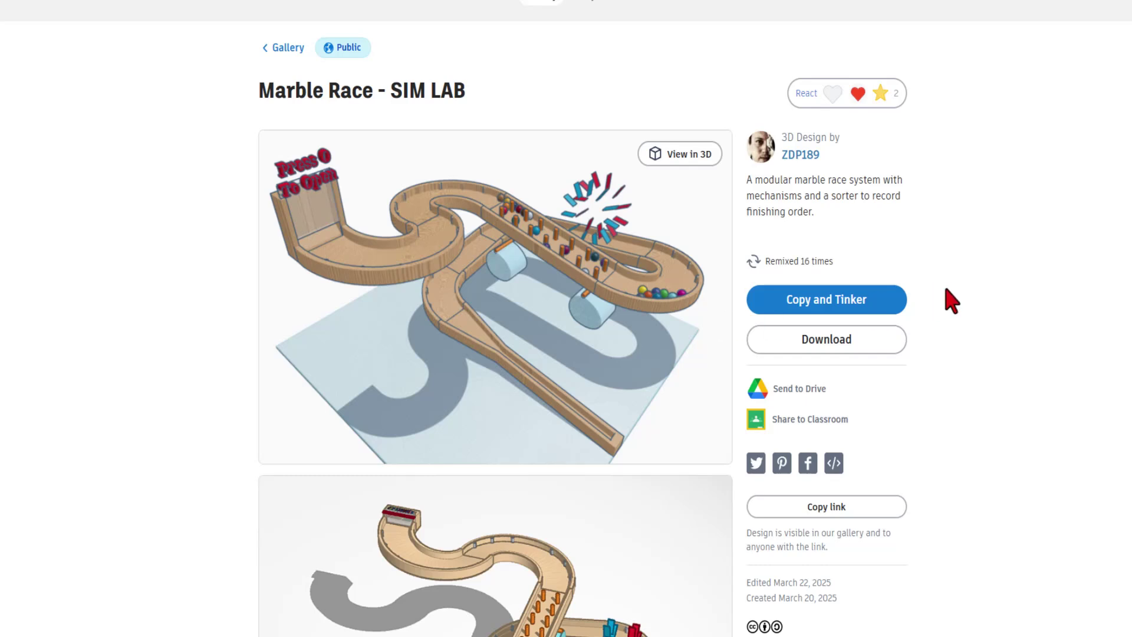
- React to the marble race with Awesome, A+, then make your editable Copy and Tinker version
{"action": "left_click", "coordinate": [861, 91]}
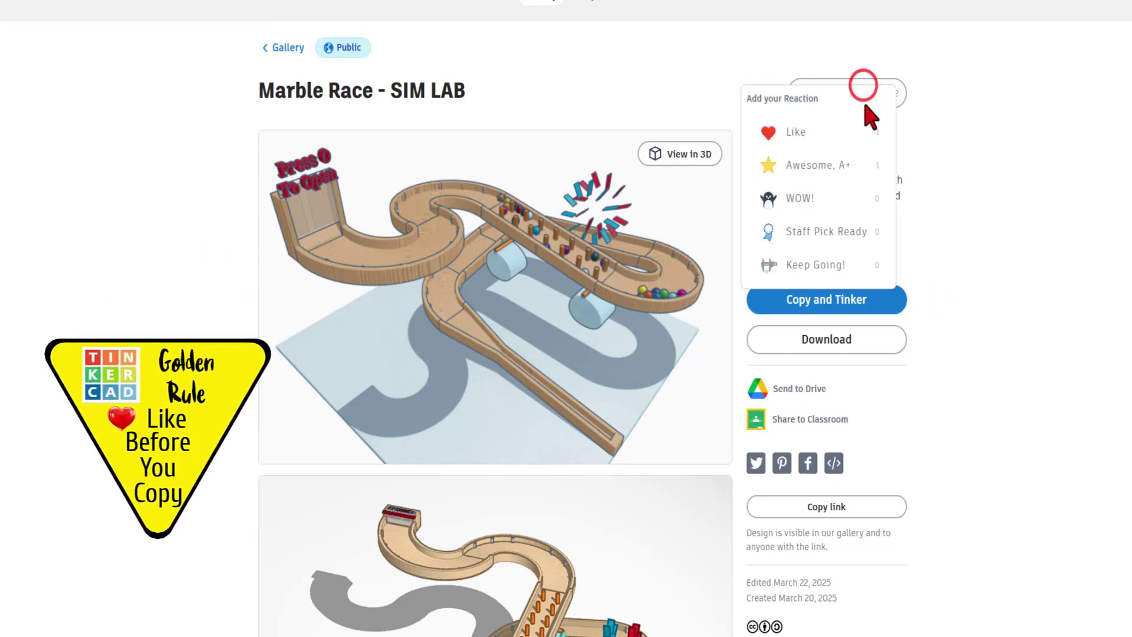
{"action": "left_click", "coordinate": [843, 168]}
{"action": "left_click", "coordinate": [833, 307]}
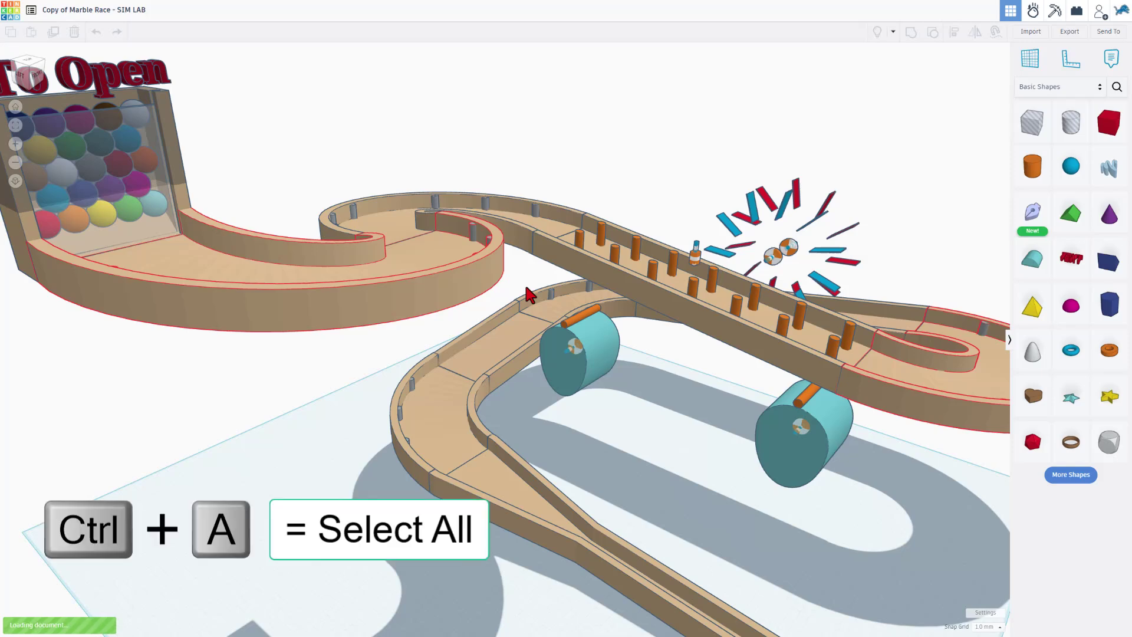
- Fit the entire marble race track in view from the front, then switch into Sim Lab
{"action": "key", "text": "ctrl+a"}
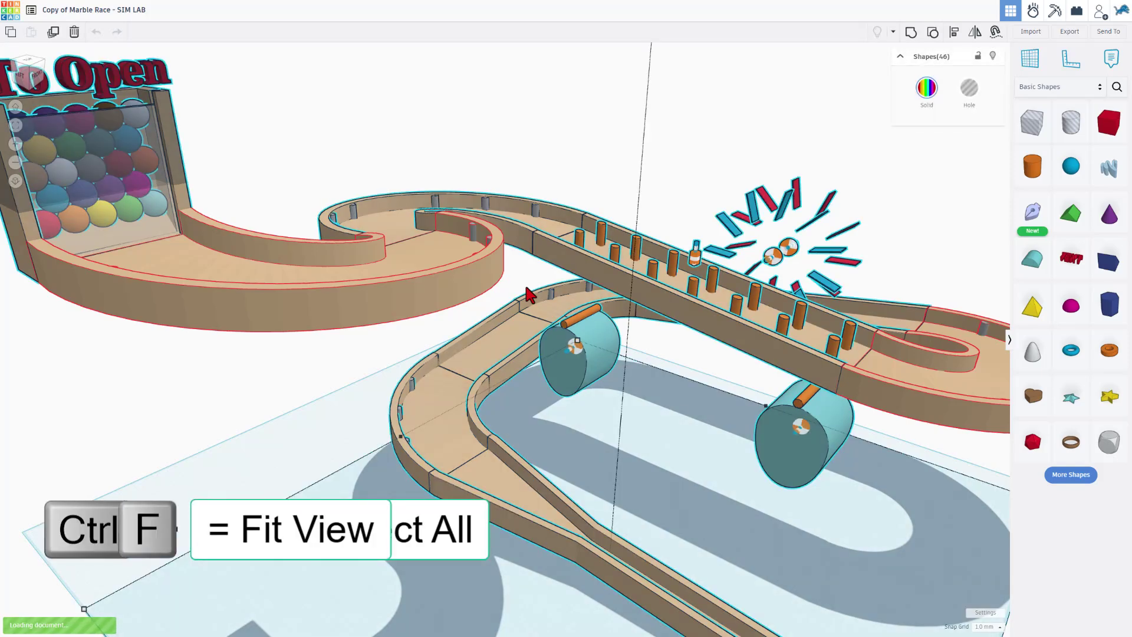
{"action": "key", "text": "ctrl+f"}
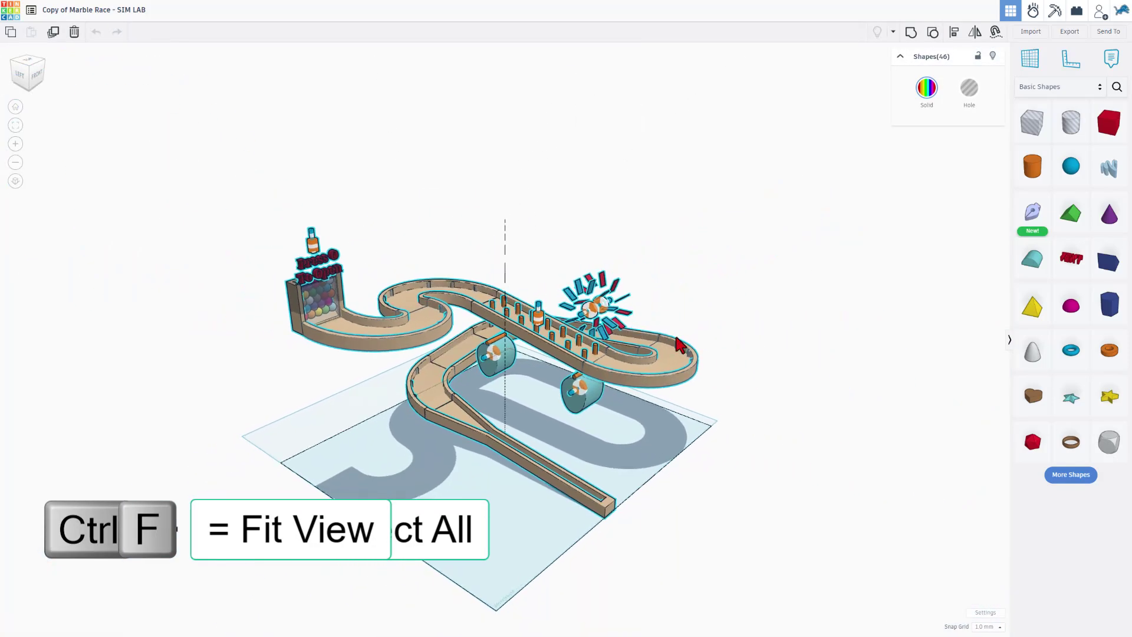
{"action": "right_click_drag", "start_coordinate": [681, 345], "coordinate": [529, 361]}
{"action": "left_click", "coordinate": [383, 425]}
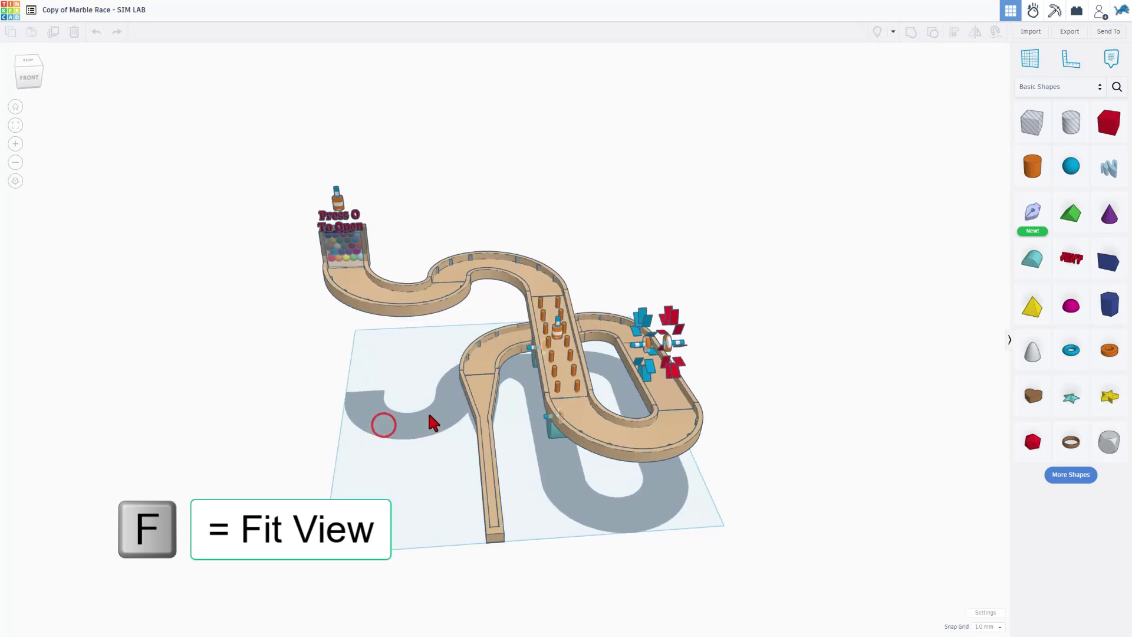
{"action": "key", "text": "f"}
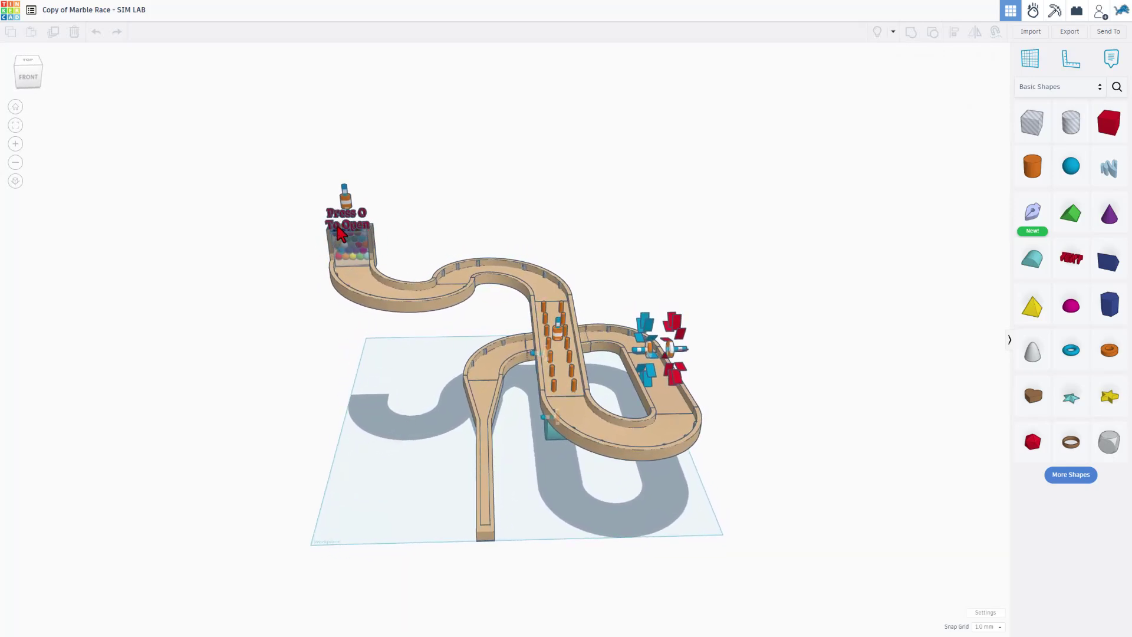
{"action": "left_click", "coordinate": [1034, 10]}
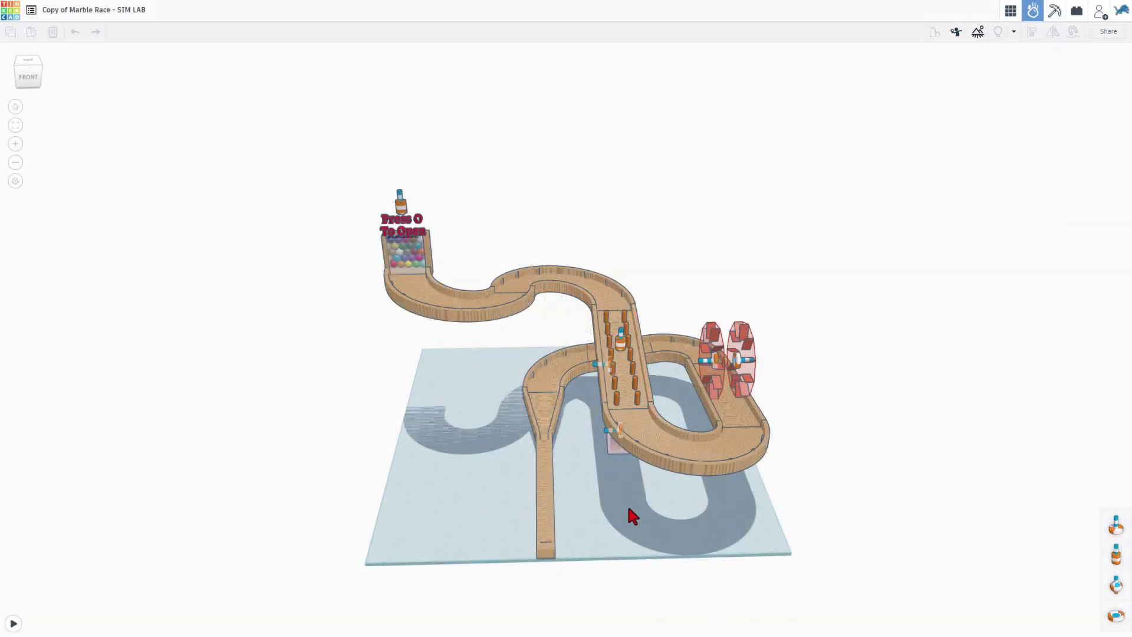
- Open the marble box gate with key O so the marbles roll down into the finish chute
{"action": "right_click_drag", "start_coordinate": [677, 376], "coordinate": [600, 346]}
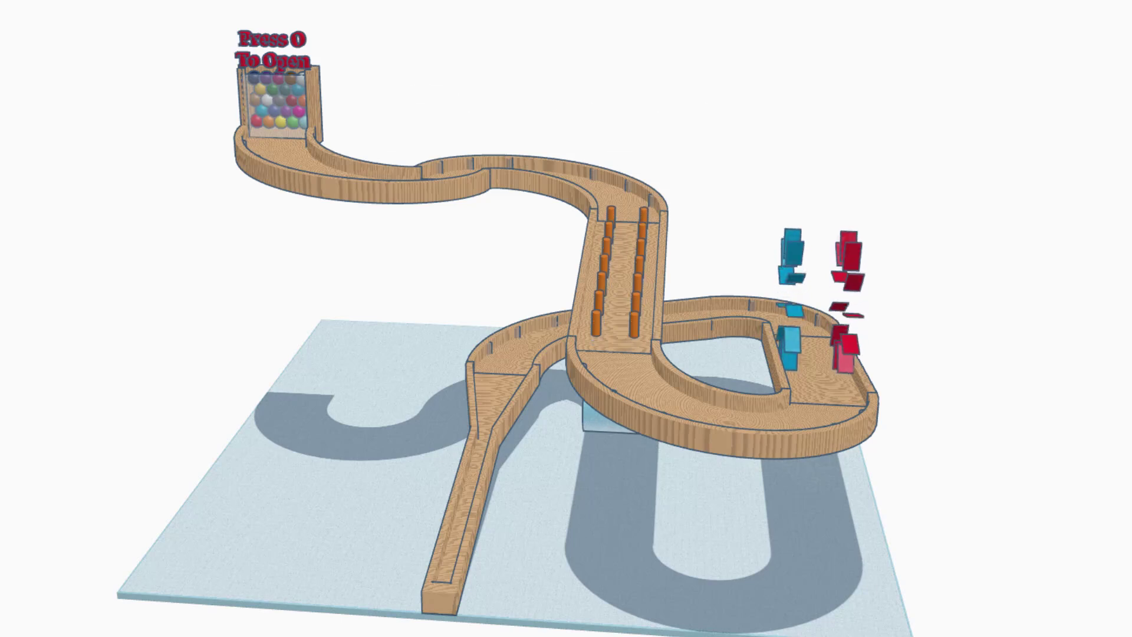
{"action": "key", "text": "o"}
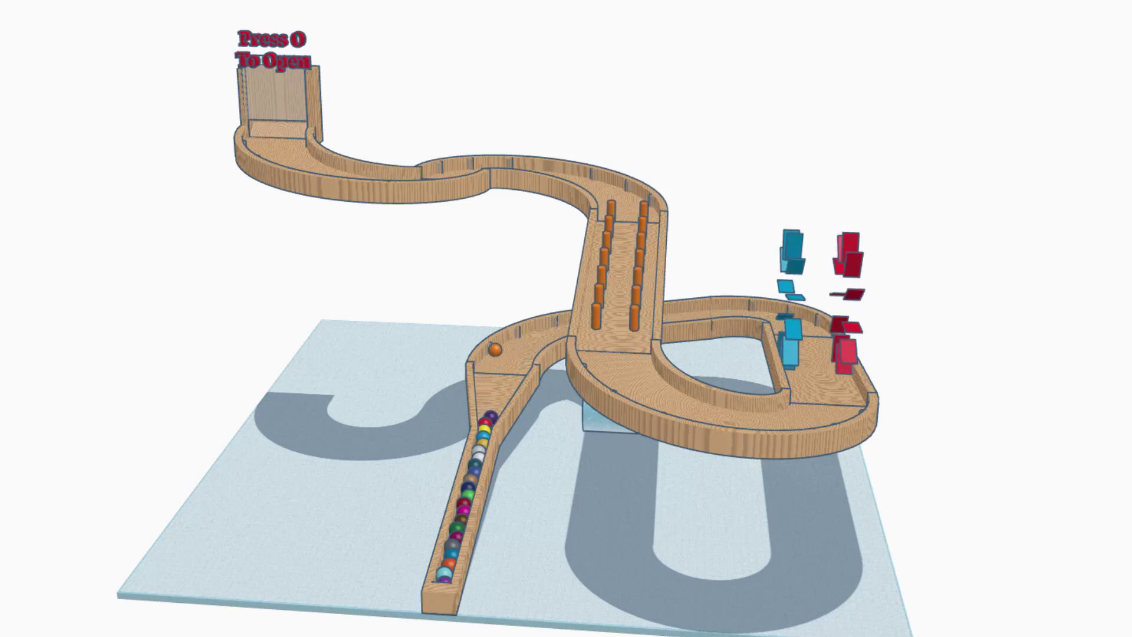
- Pause the finished run, scrub back along the timeline, then reset the marbles to the start
{"action": "left_click", "coordinate": [13, 624]}
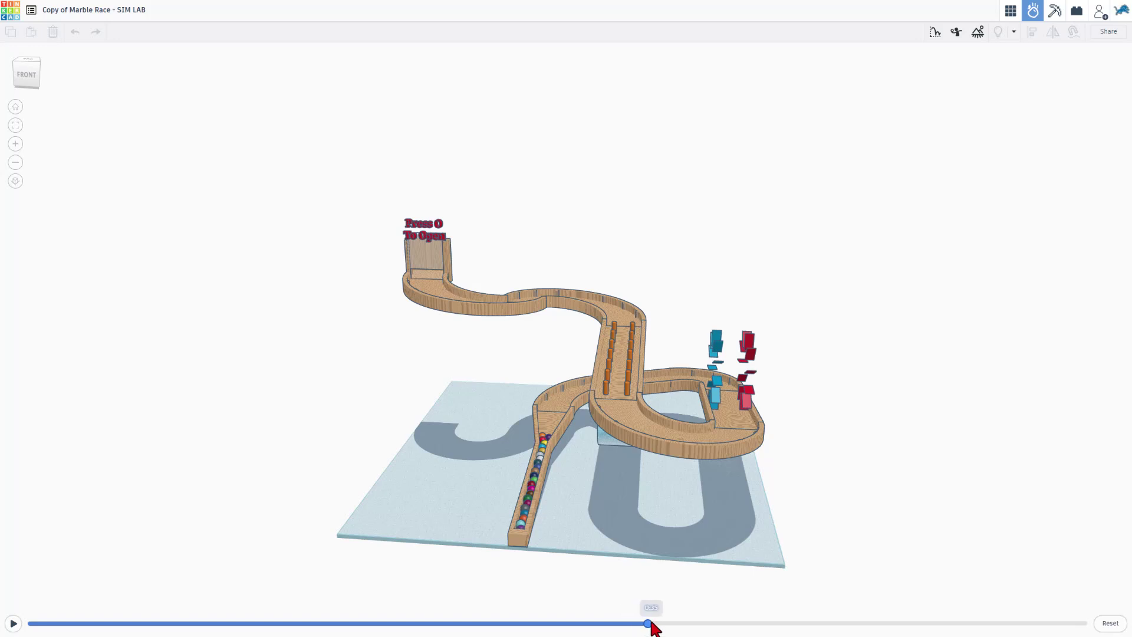
{"action": "left_click_drag", "start_coordinate": [643, 623], "coordinate": [314, 608]}
{"action": "right_click_drag", "start_coordinate": [360, 503], "coordinate": [383, 433]}
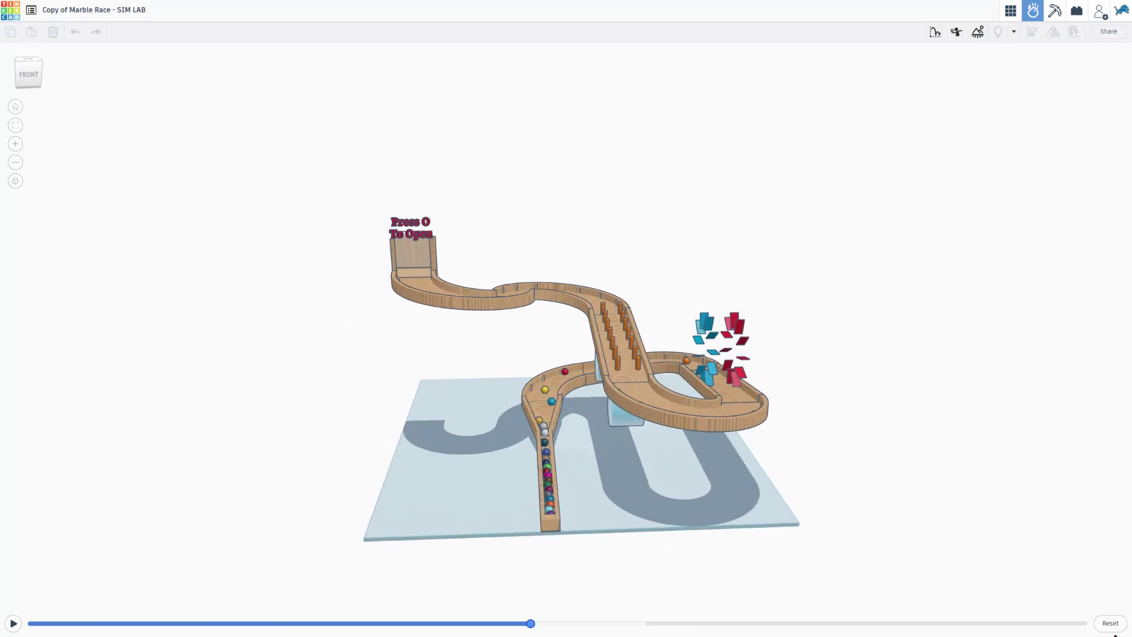
{"action": "left_click", "coordinate": [1110, 623]}
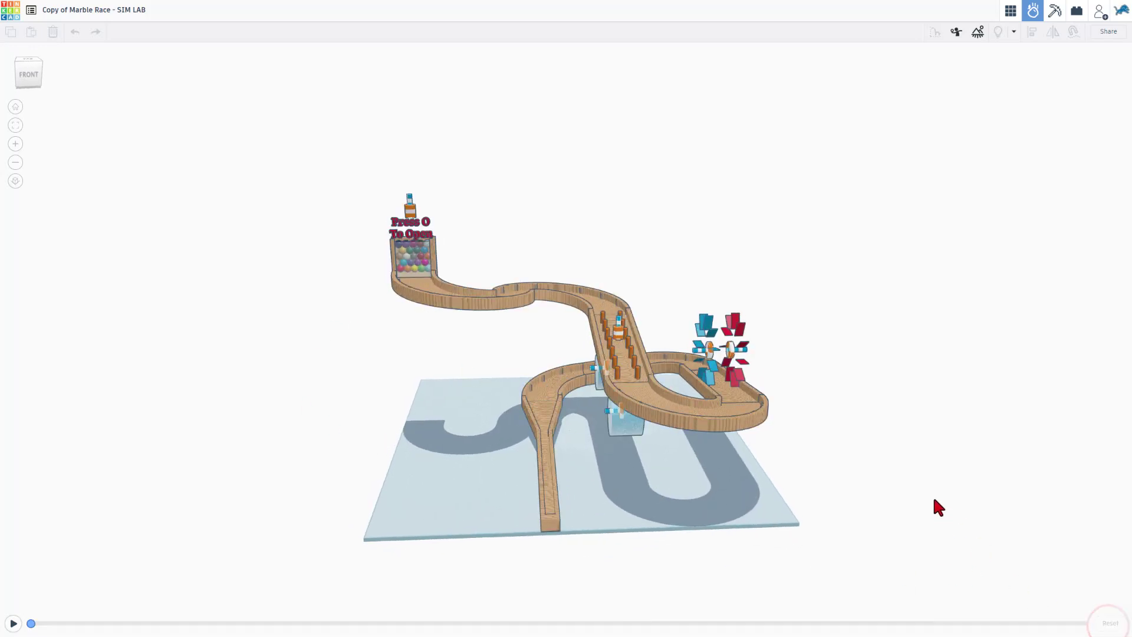
- In the 3D editor, hide the marble box and the back wall behind the marbles
{"action": "left_click", "coordinate": [1010, 13]}
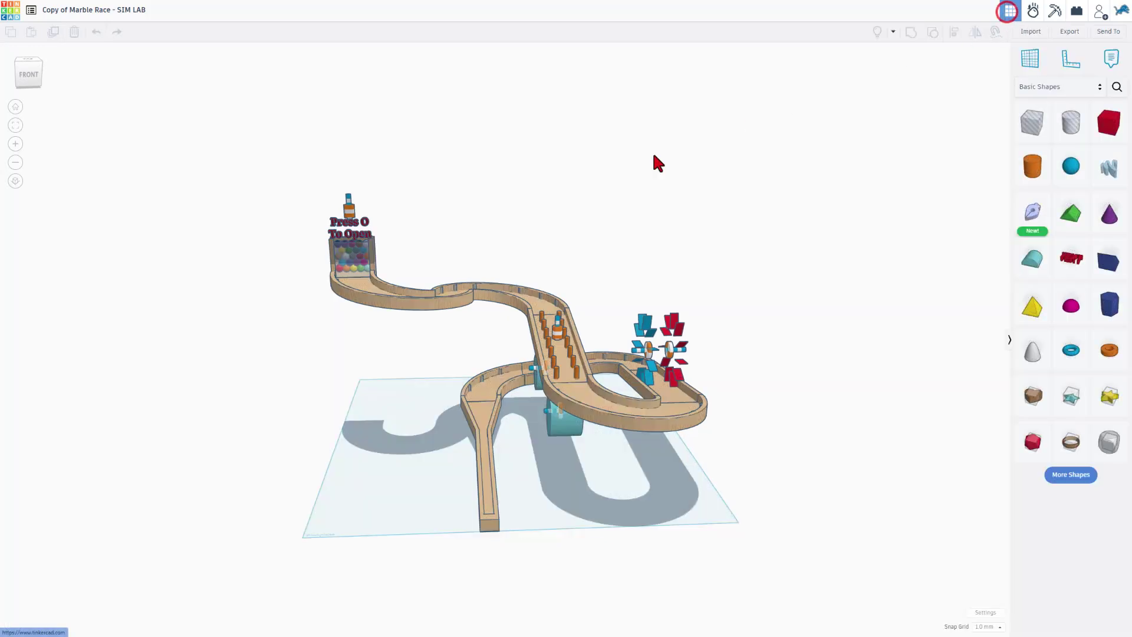
{"action": "left_click", "coordinate": [351, 262]}
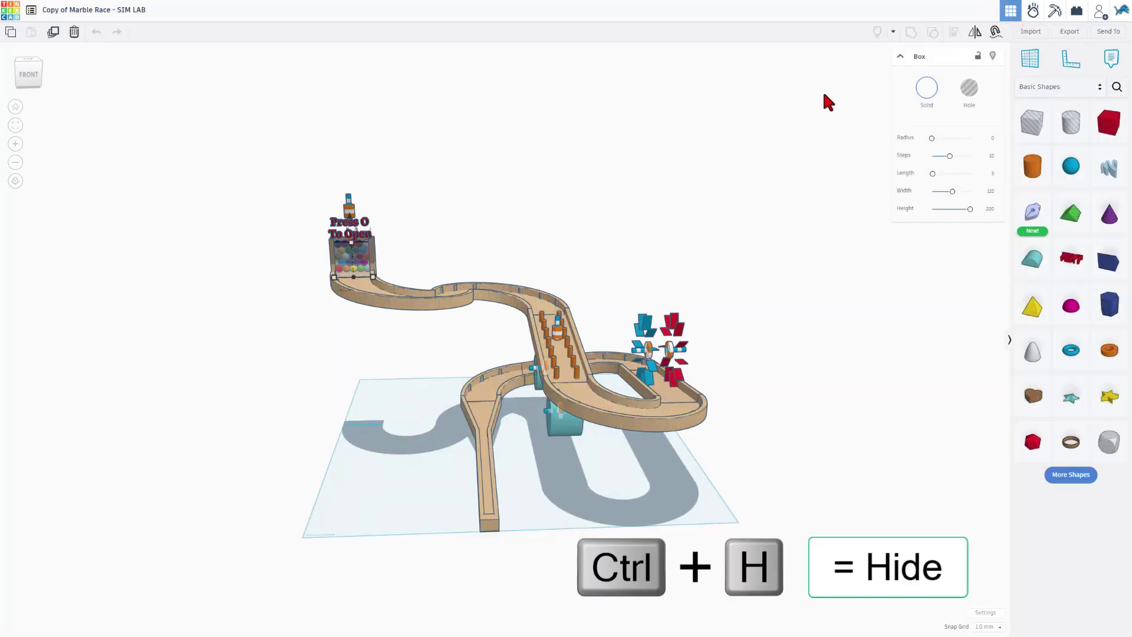
{"action": "left_click", "coordinate": [992, 55]}
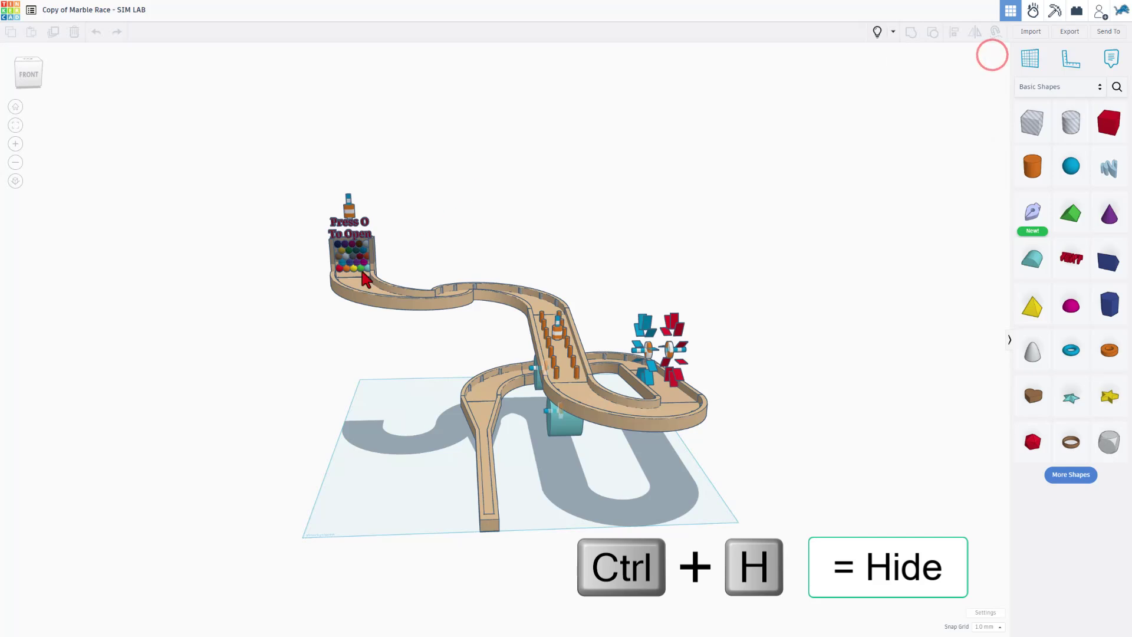
{"action": "left_click", "coordinate": [339, 268]}
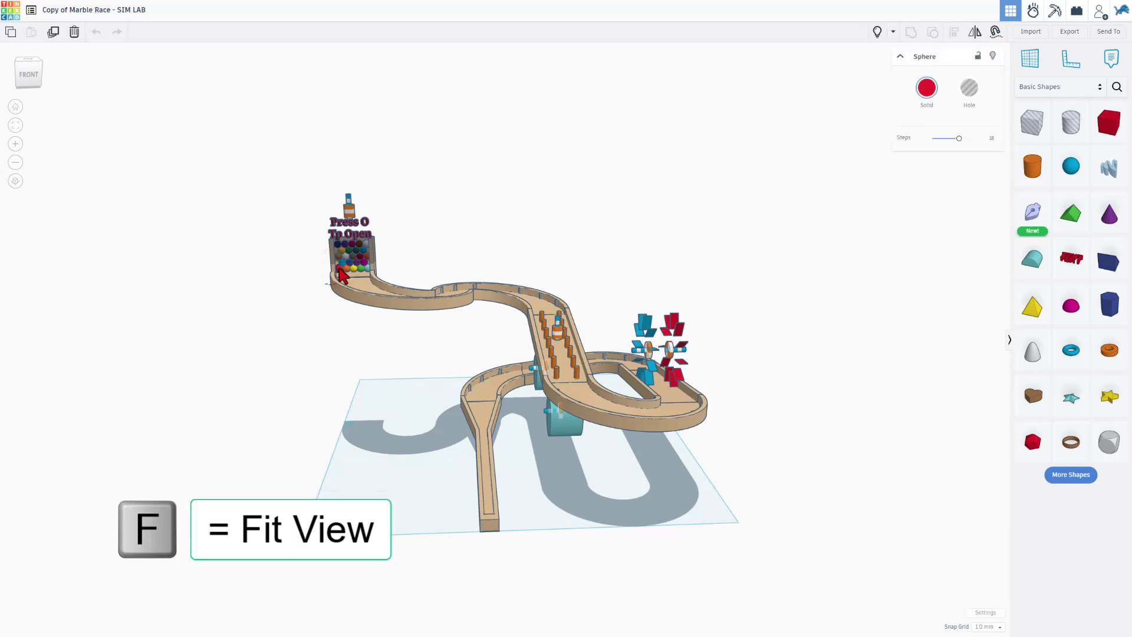
{"action": "key", "text": "f"}
{"action": "scroll", "coordinate": [392, 248], "scroll_direction": "down", "scroll_amount": 3}
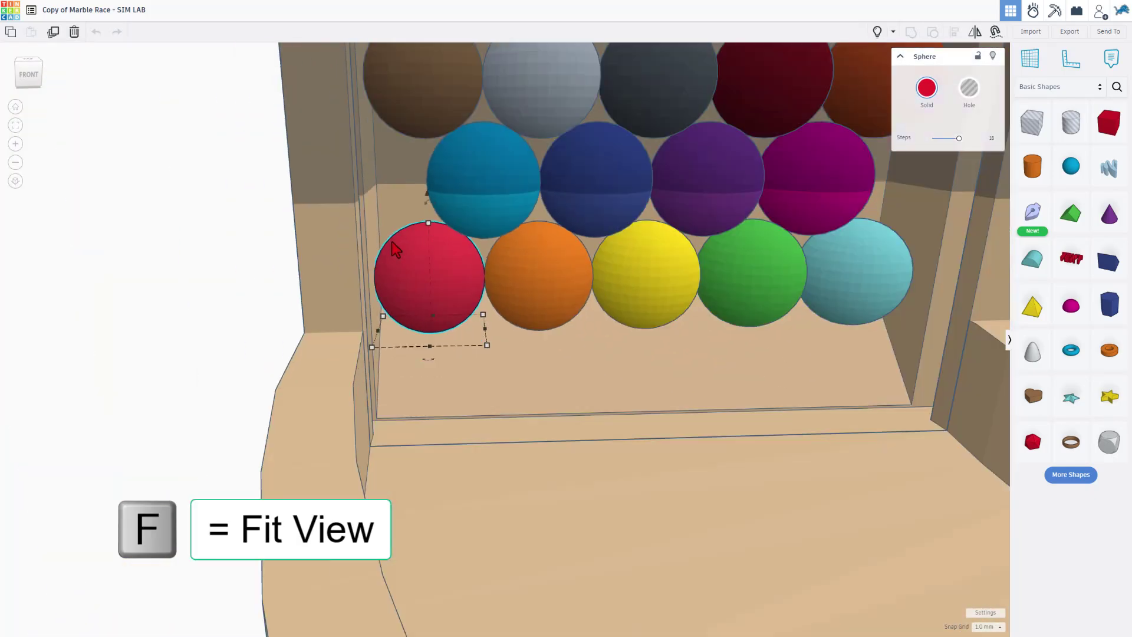
{"action": "scroll", "coordinate": [397, 248], "scroll_direction": "down", "scroll_amount": 3}
{"action": "scroll", "coordinate": [634, 235], "scroll_direction": "down", "scroll_amount": 1}
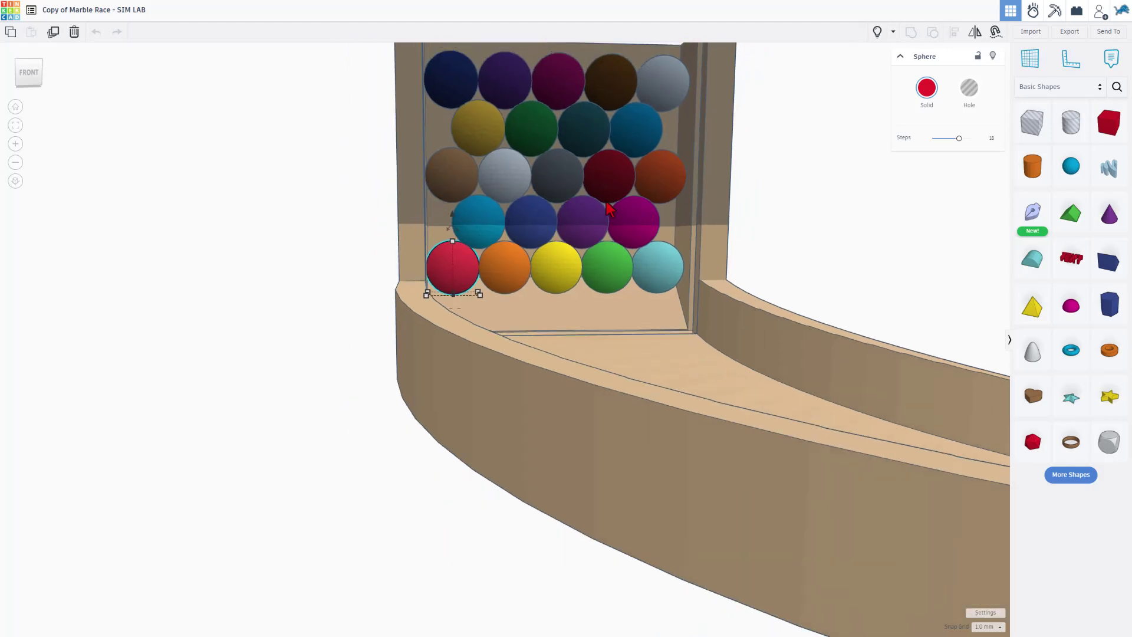
{"action": "key", "text": "ctrl+h"}
{"action": "left_click", "coordinate": [714, 177]}
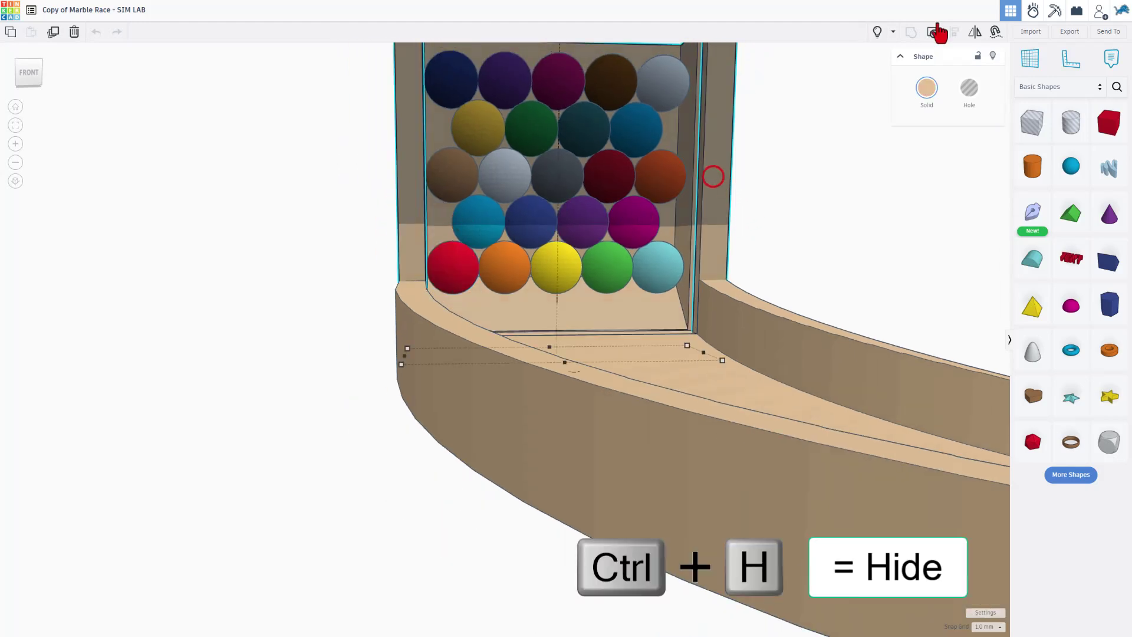
{"action": "left_click", "coordinate": [993, 55]}
- Delete the top three rows of twelve marbles and the leftover grey sphere
{"action": "left_click_drag", "start_coordinate": [404, 73], "coordinate": [672, 183]}
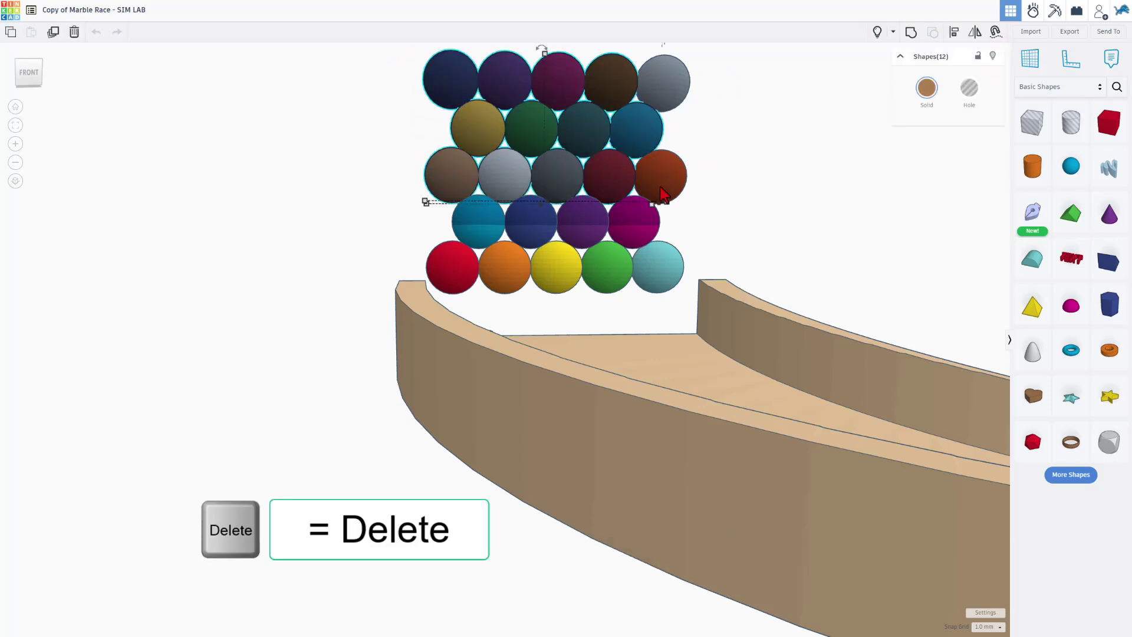
{"action": "key", "text": "Delete"}
{"action": "left_click_drag", "start_coordinate": [594, 65], "coordinate": [693, 103]}
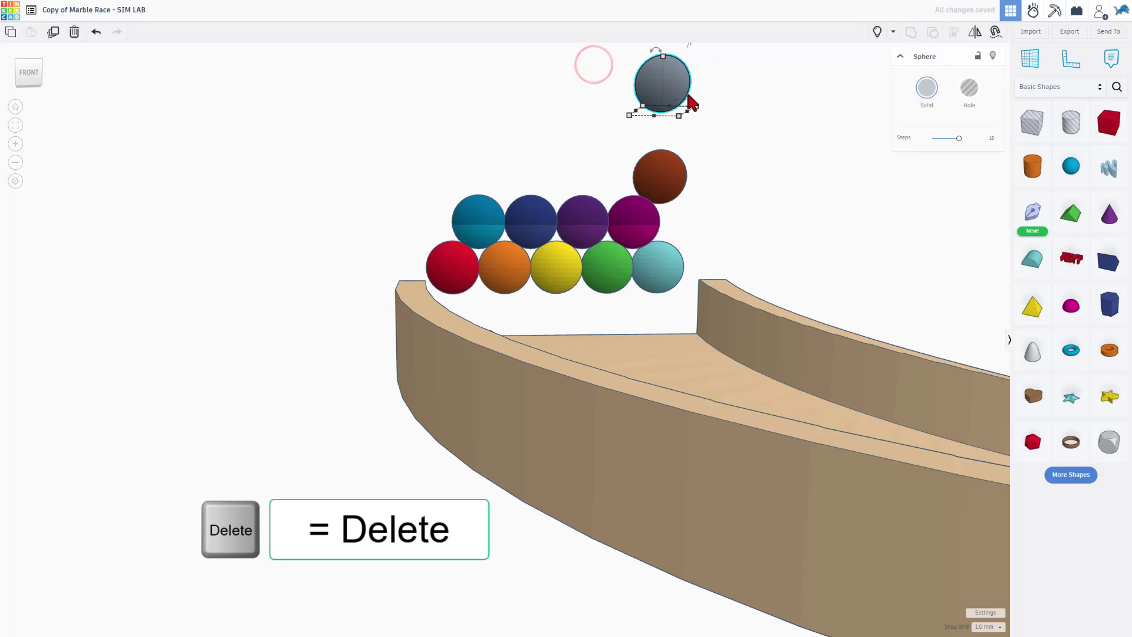
{"action": "key", "text": "Delete"}
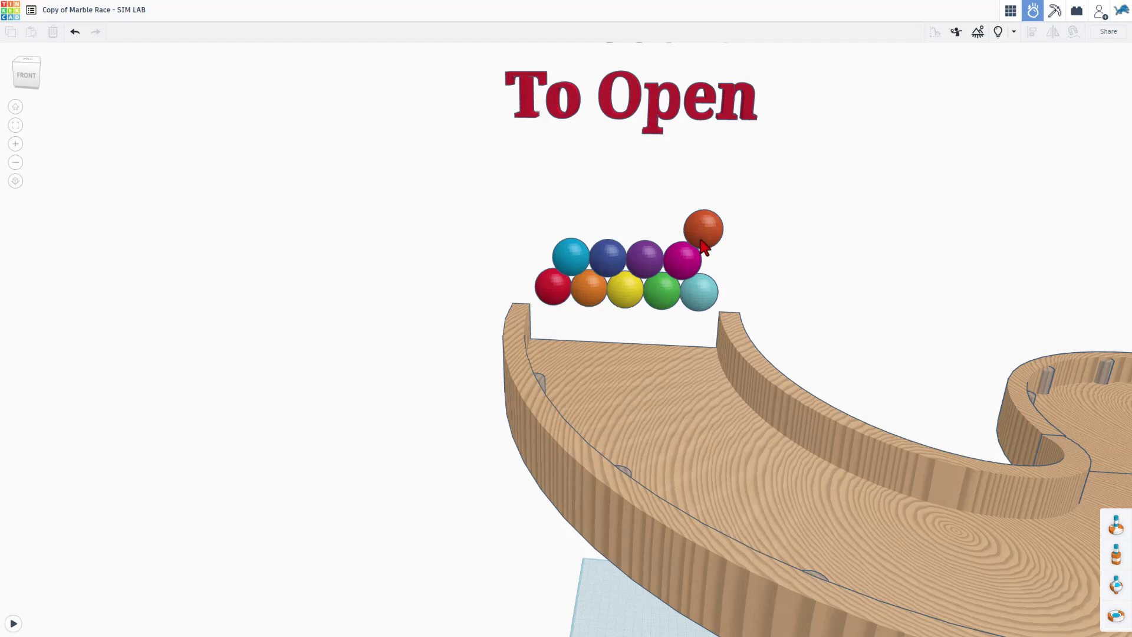
- Set the orange marble on top of the pile to Rubber
{"action": "left_click", "coordinate": [703, 246]}
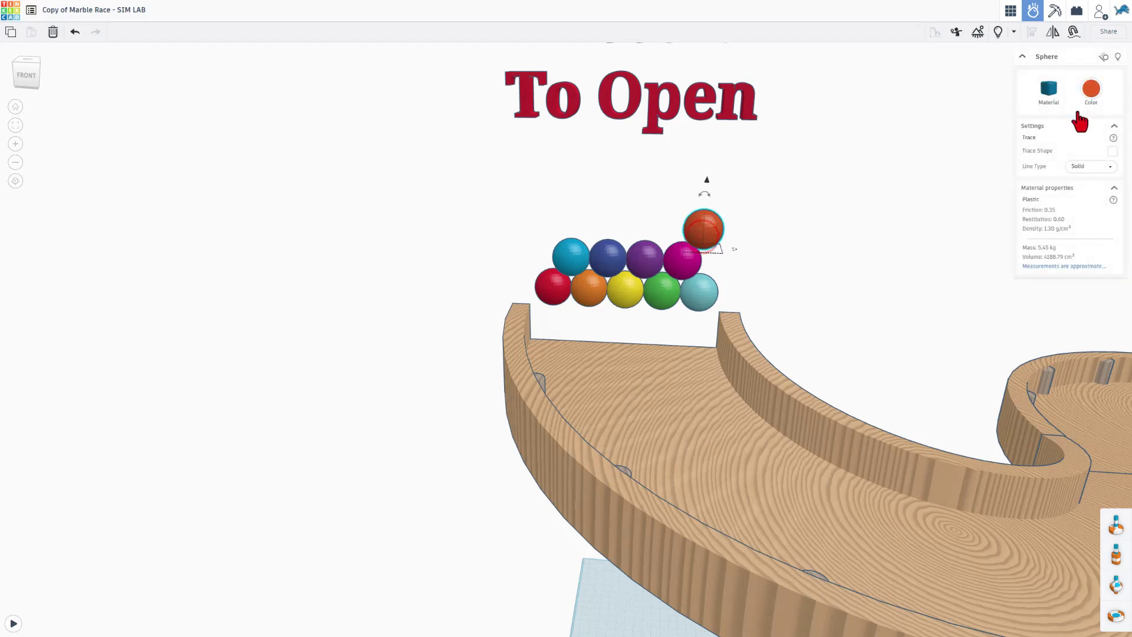
{"action": "left_click", "coordinate": [1049, 89]}
{"action": "left_click", "coordinate": [1039, 224]}
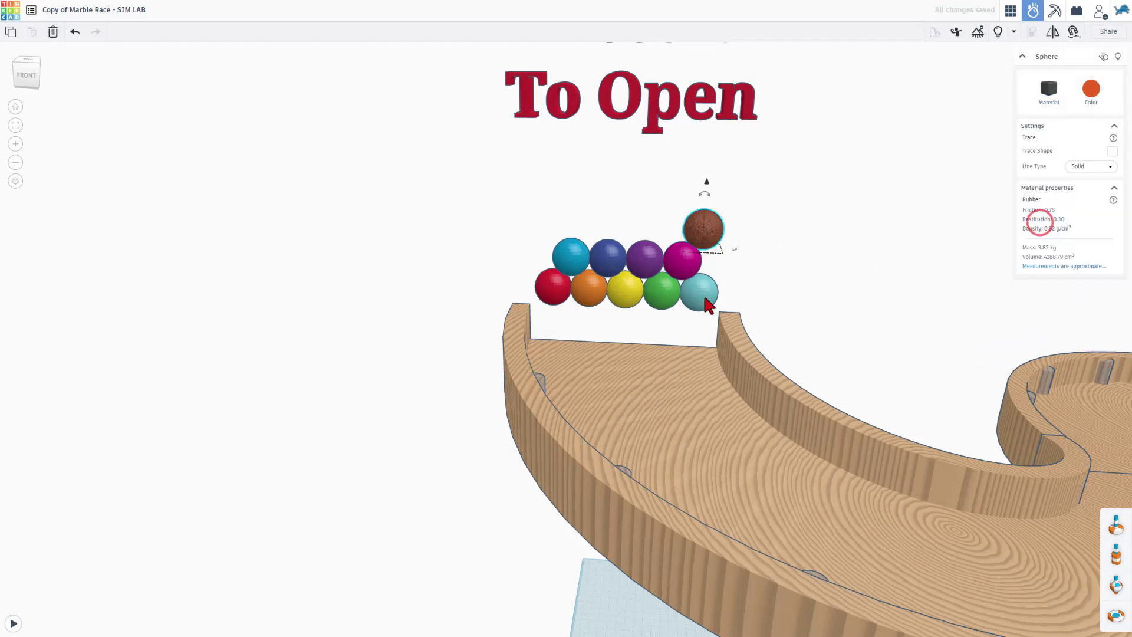
- Set the blue marble in the second row to Steel
{"action": "left_click", "coordinate": [619, 271]}
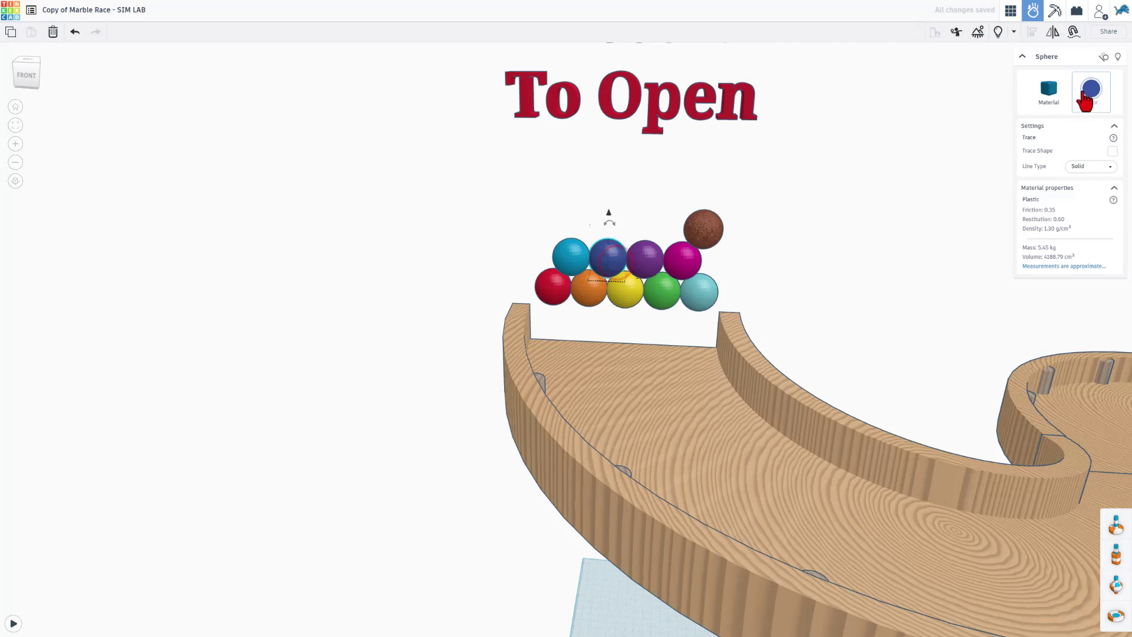
{"action": "left_click", "coordinate": [1044, 94]}
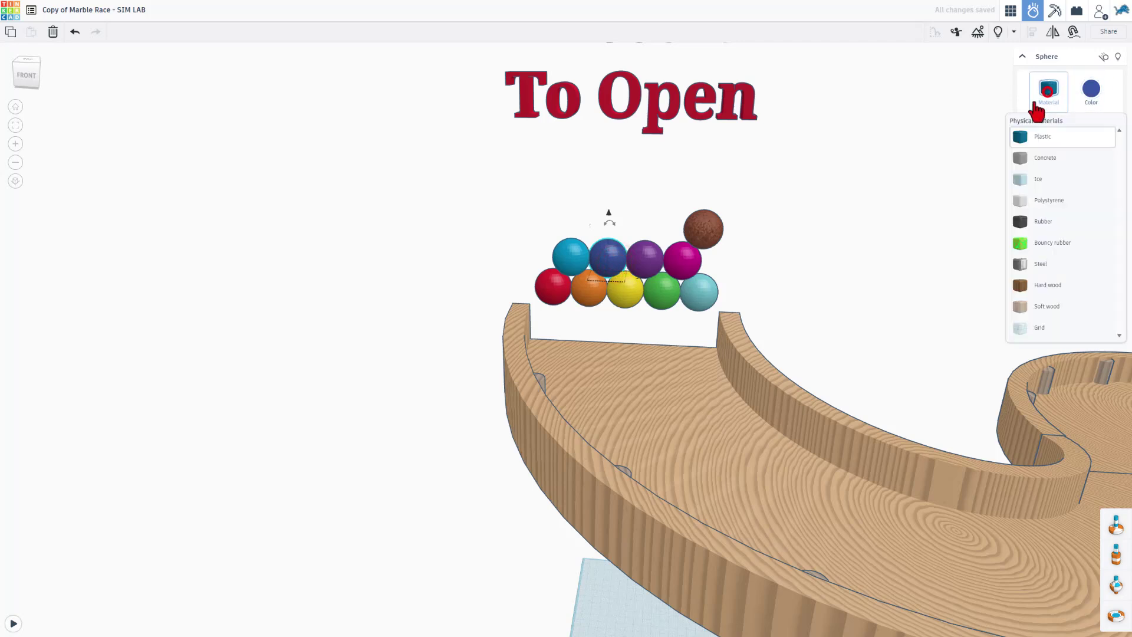
{"action": "left_click", "coordinate": [1040, 265]}
- Set the magenta marble to Hard wood and deselect it
{"action": "left_click", "coordinate": [682, 268]}
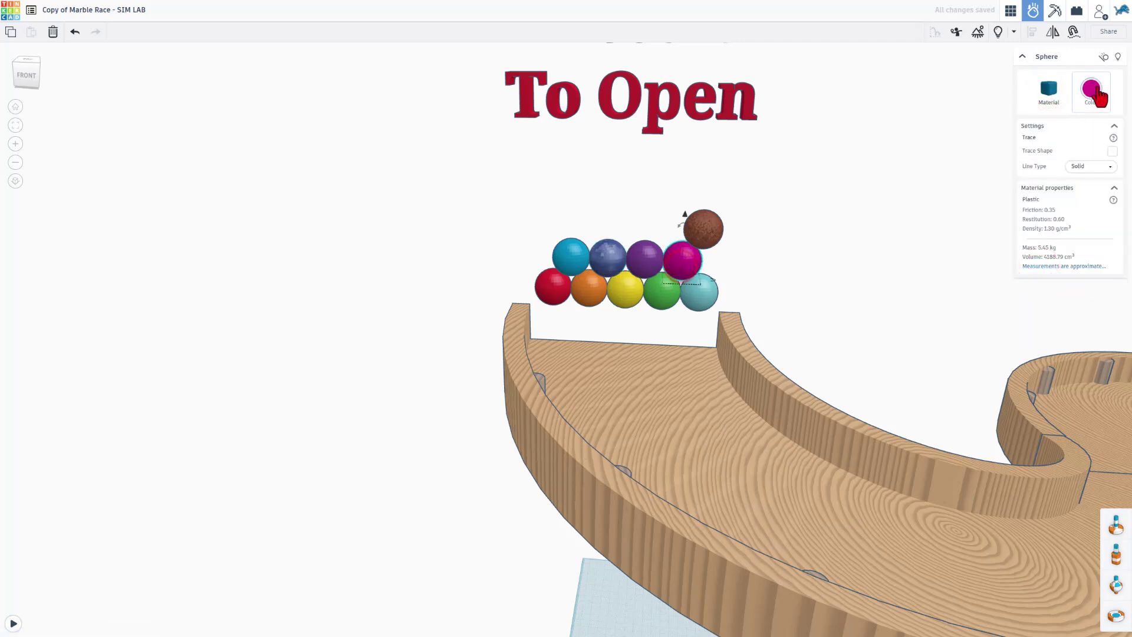
{"action": "left_click", "coordinate": [1048, 89]}
{"action": "left_click", "coordinate": [1033, 299]}
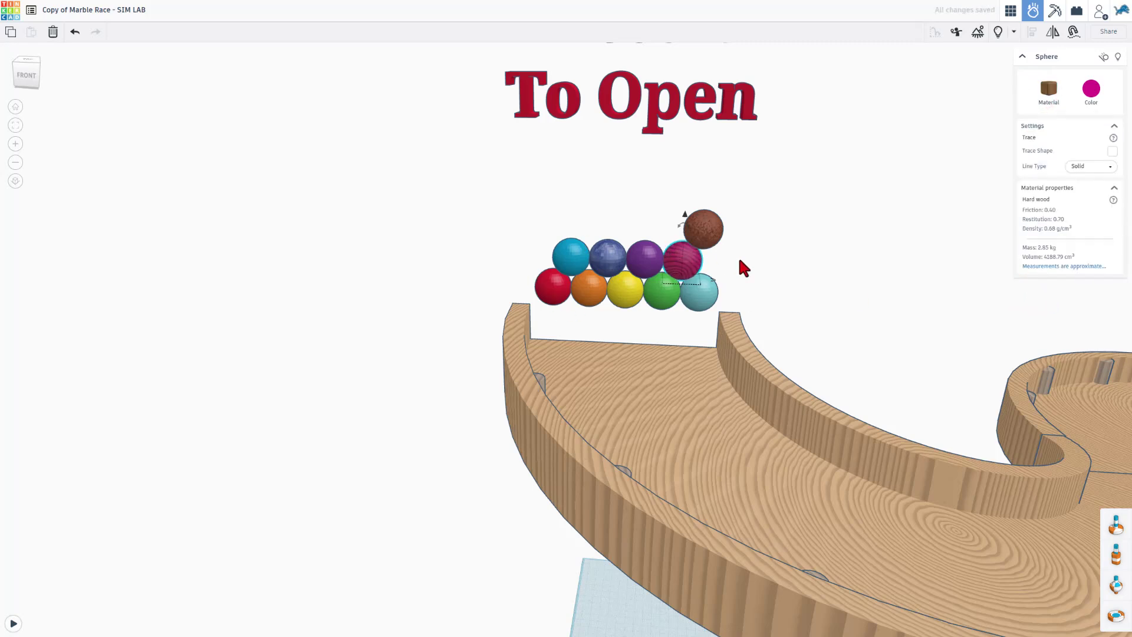
{"action": "left_click", "coordinate": [534, 202]}
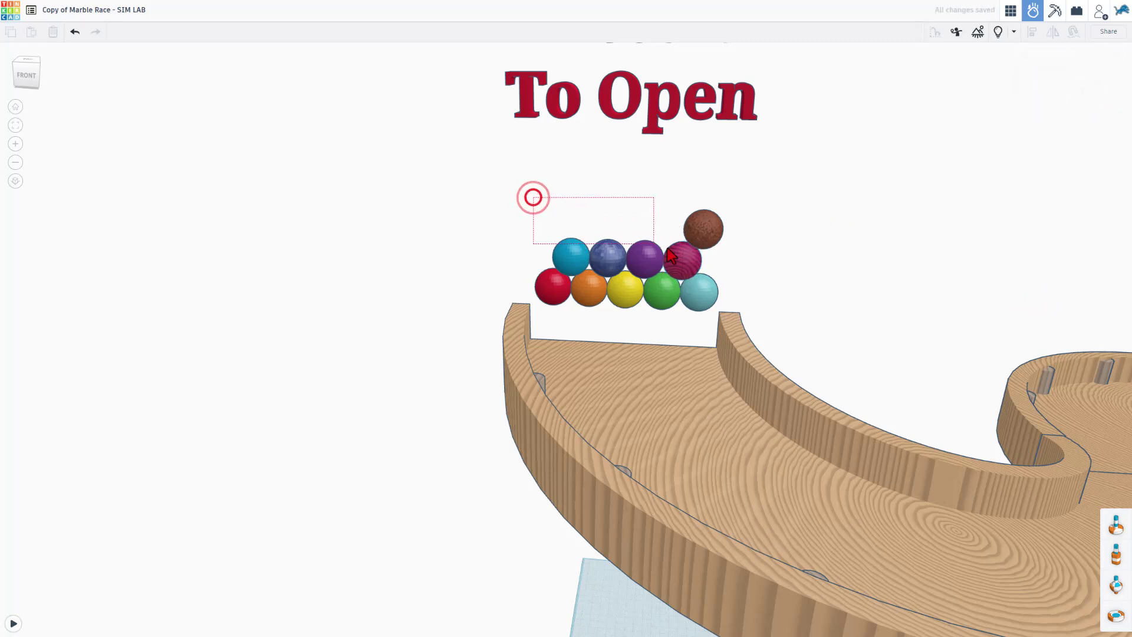
- Turn on Trace Shape with a Dashed line type for the top five marbles
{"action": "left_click_drag", "start_coordinate": [672, 255], "coordinate": [716, 256]}
{"action": "right_click_drag", "start_coordinate": [790, 280], "coordinate": [782, 253]}
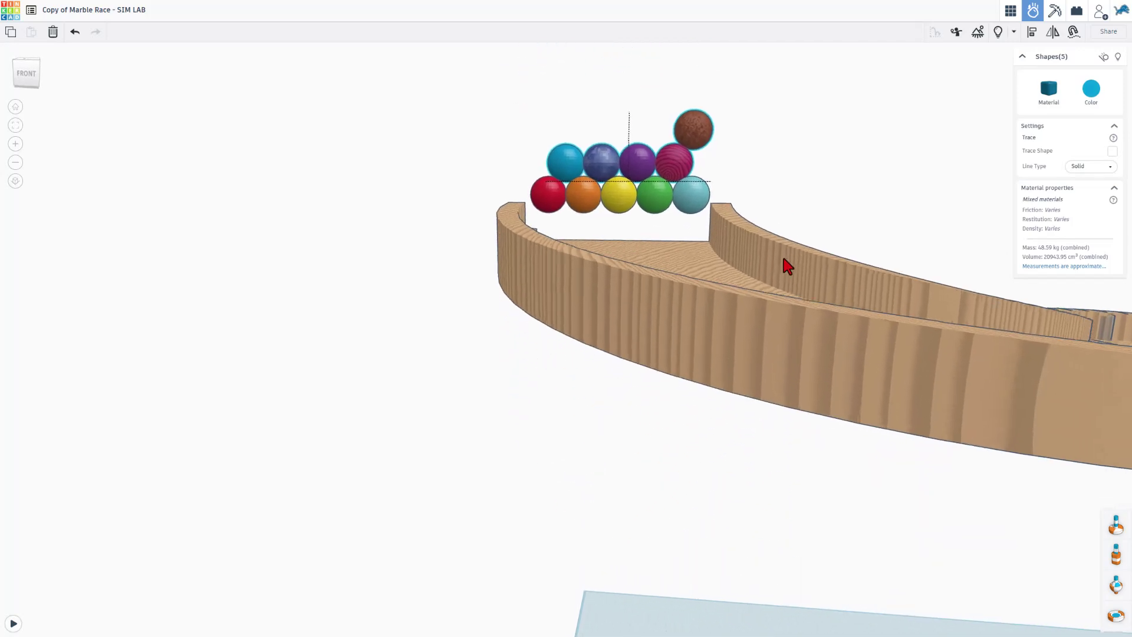
{"action": "left_click_drag", "start_coordinate": [491, 91], "coordinate": [700, 158]}
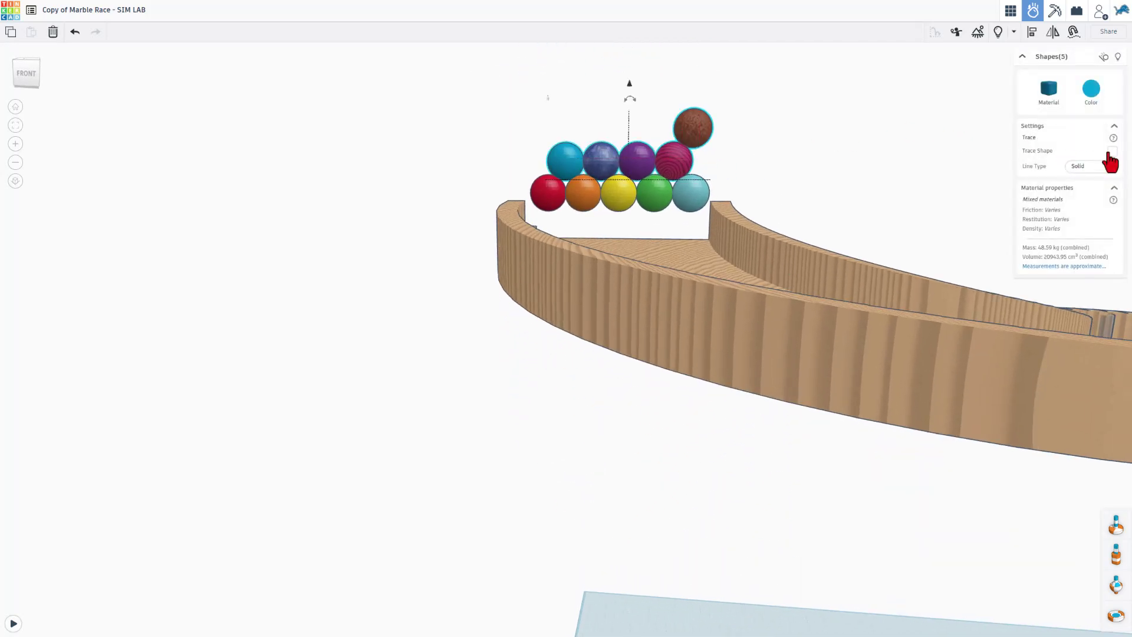
{"action": "left_click", "coordinate": [1112, 151]}
{"action": "left_click", "coordinate": [1093, 166]}
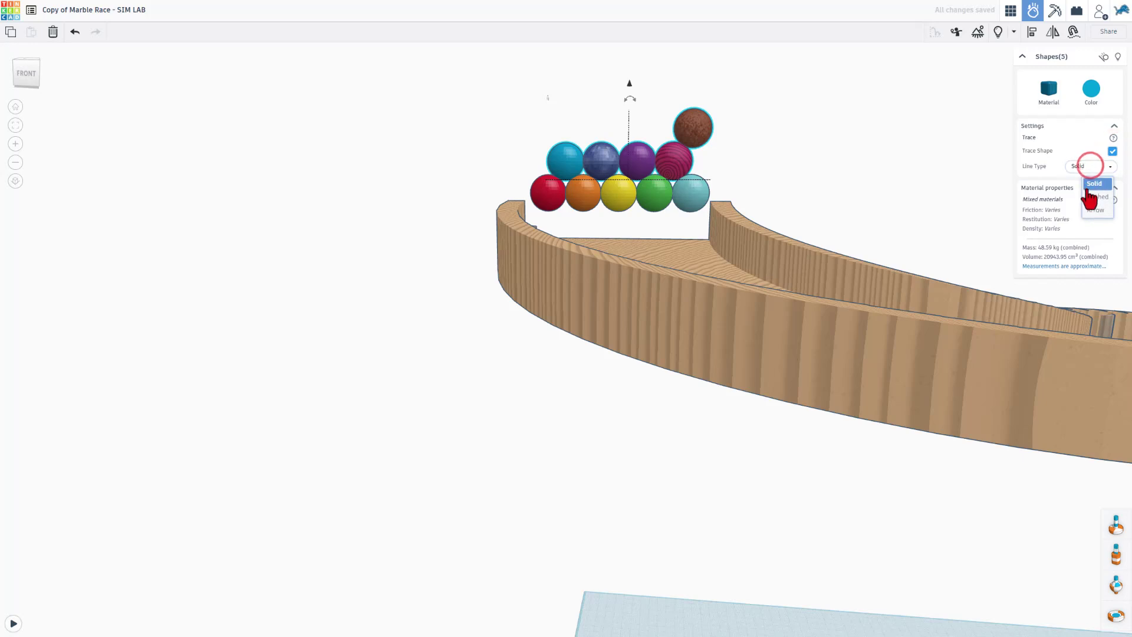
{"action": "left_click", "coordinate": [1090, 198]}
- Turn on Trace Shape, left Solid, for the bottom row of five marbles
{"action": "left_click", "coordinate": [813, 164]}
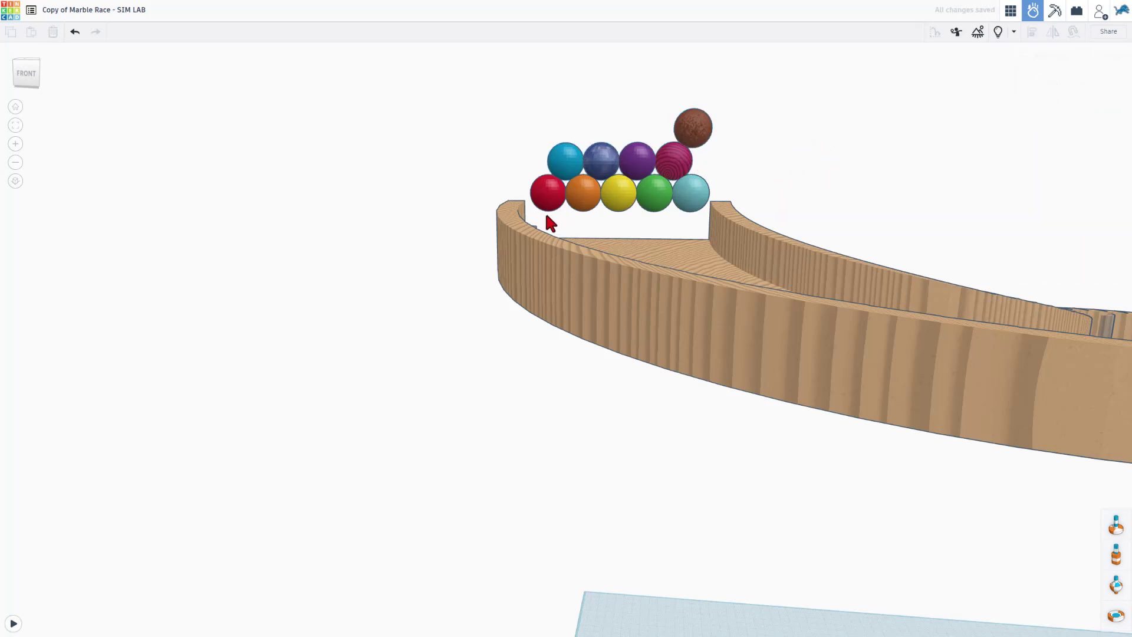
{"action": "left_click_drag", "start_coordinate": [546, 217], "coordinate": [663, 213]}
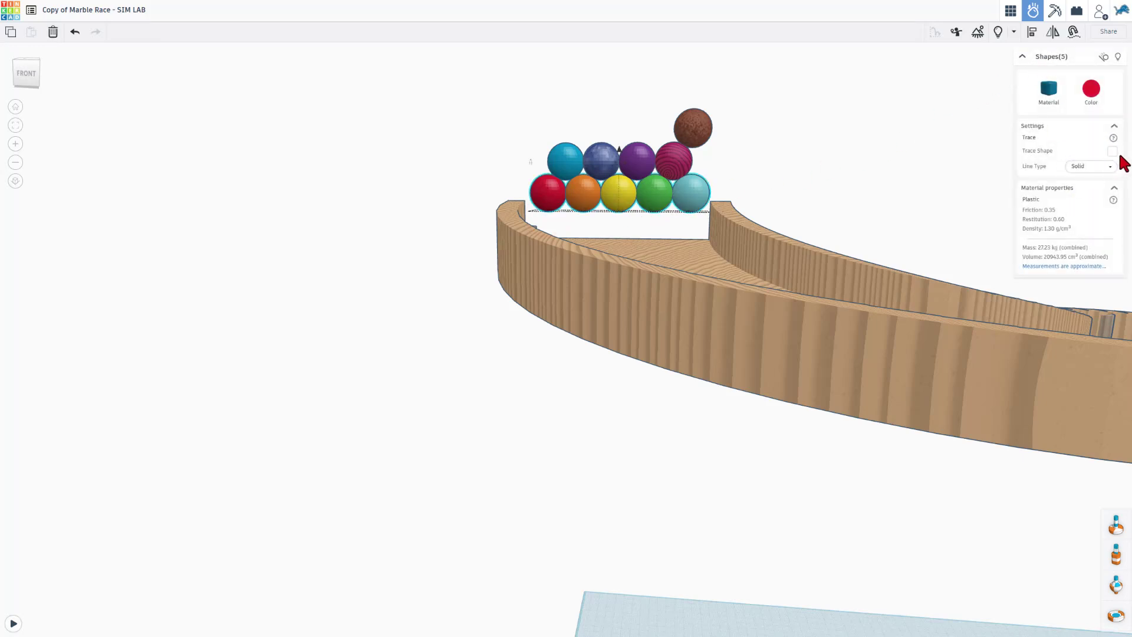
{"action": "left_click", "coordinate": [1113, 151]}
- Unhide the marble box and back wall, then fit every shape of the run into view
{"action": "key", "text": "ctrl+shift+h"}
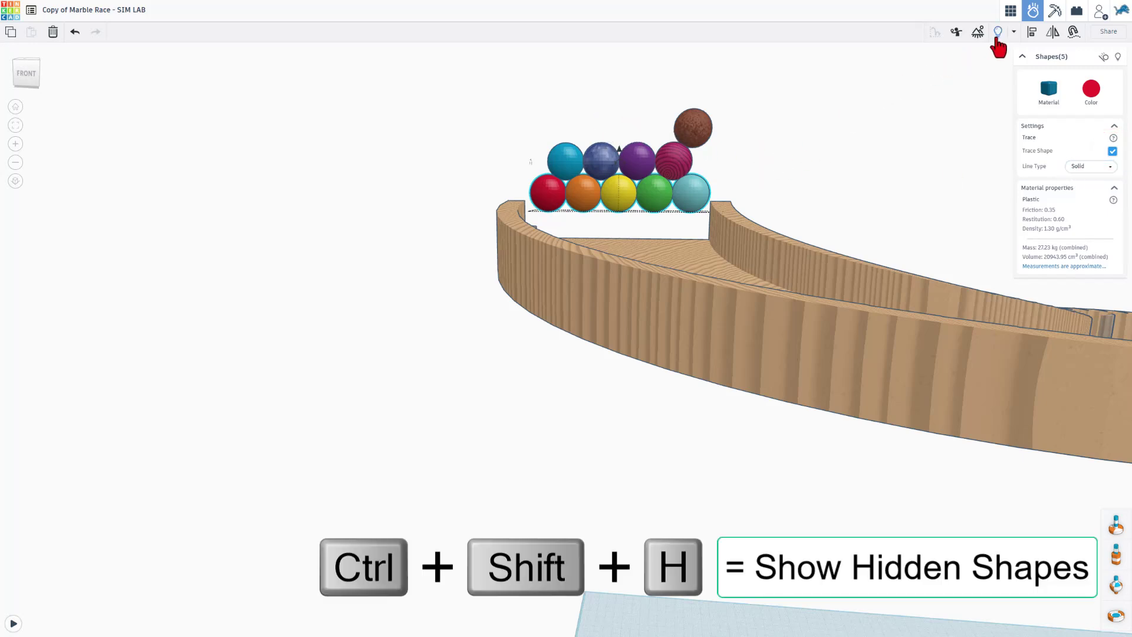
{"action": "left_click", "coordinate": [998, 32]}
{"action": "scroll", "coordinate": [888, 136], "scroll_direction": "up", "scroll_amount": 2}
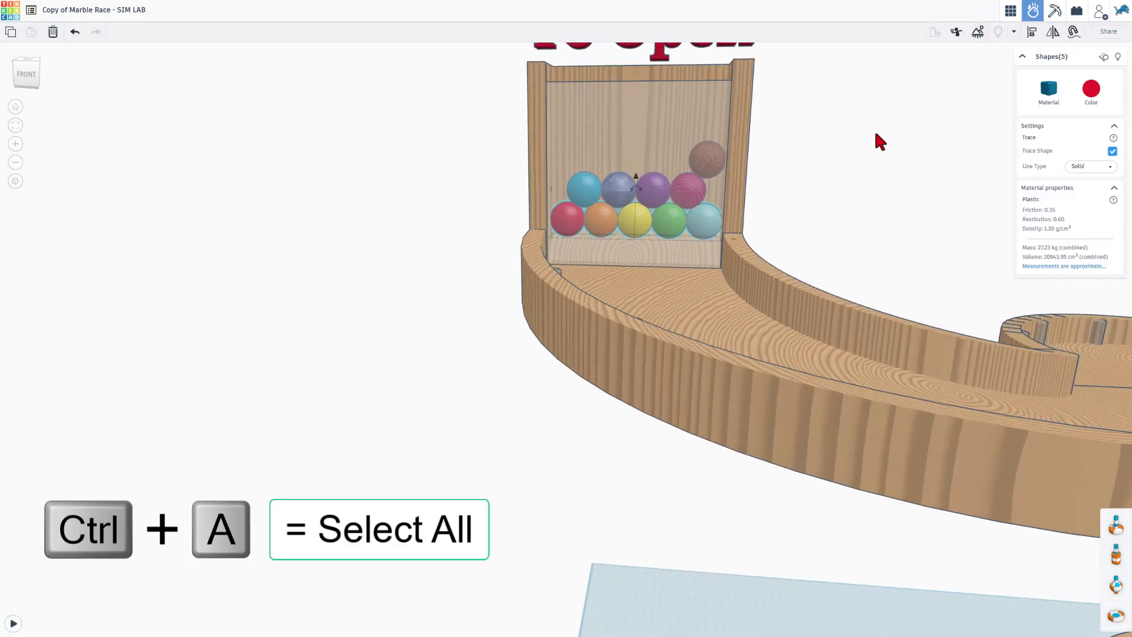
{"action": "key", "text": "ctrl+a"}
{"action": "key", "text": "f"}
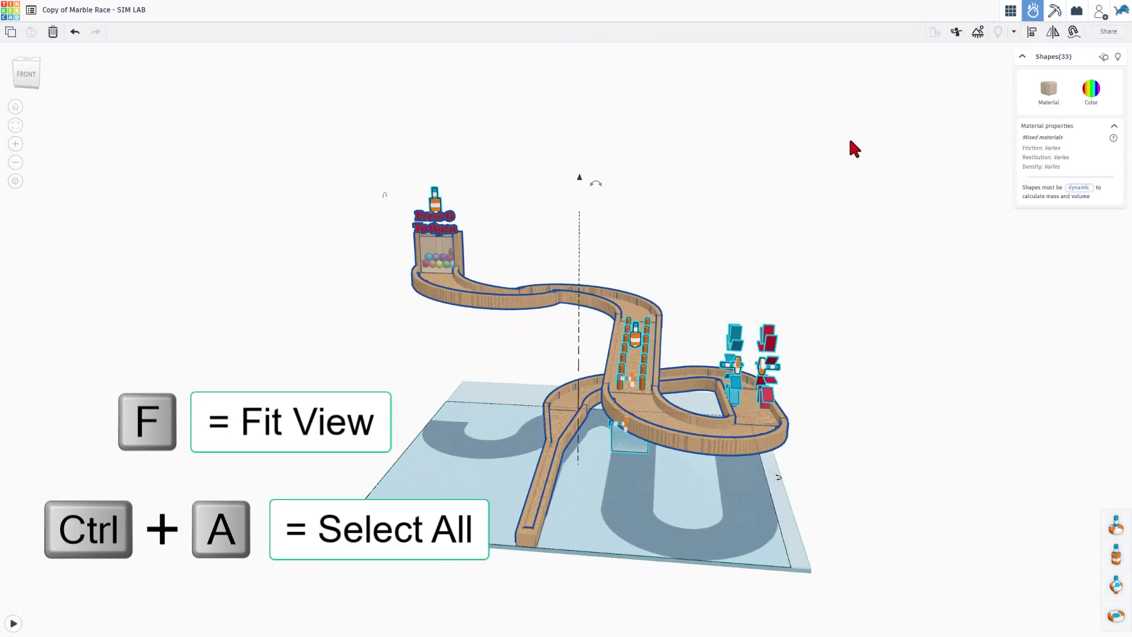
{"action": "left_click", "coordinate": [491, 434]}
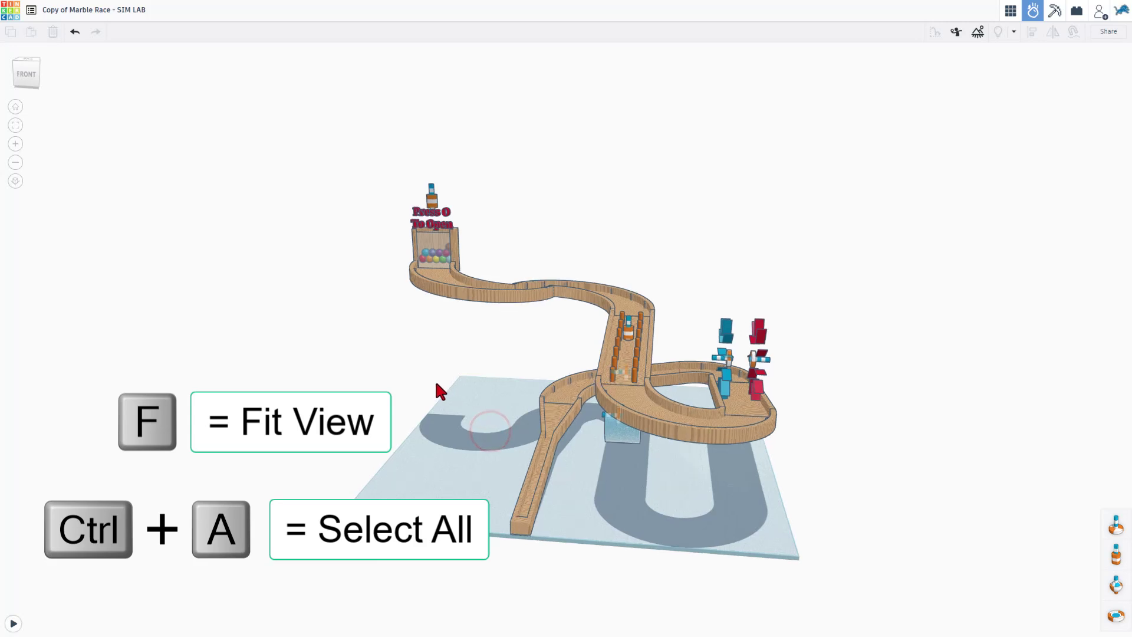
{"action": "scroll", "coordinate": [471, 380], "scroll_direction": "up", "scroll_amount": 2}
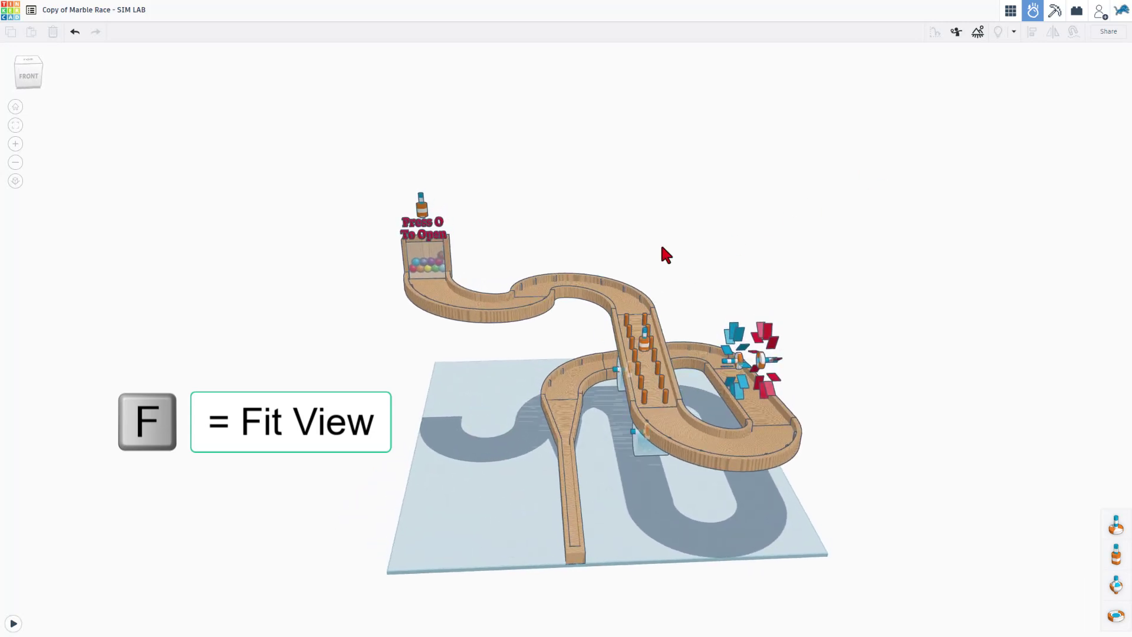
- Play the race, then check the orange, light-blue and steel marbles' materials in the finish channel
{"action": "left_click", "coordinate": [13, 624]}
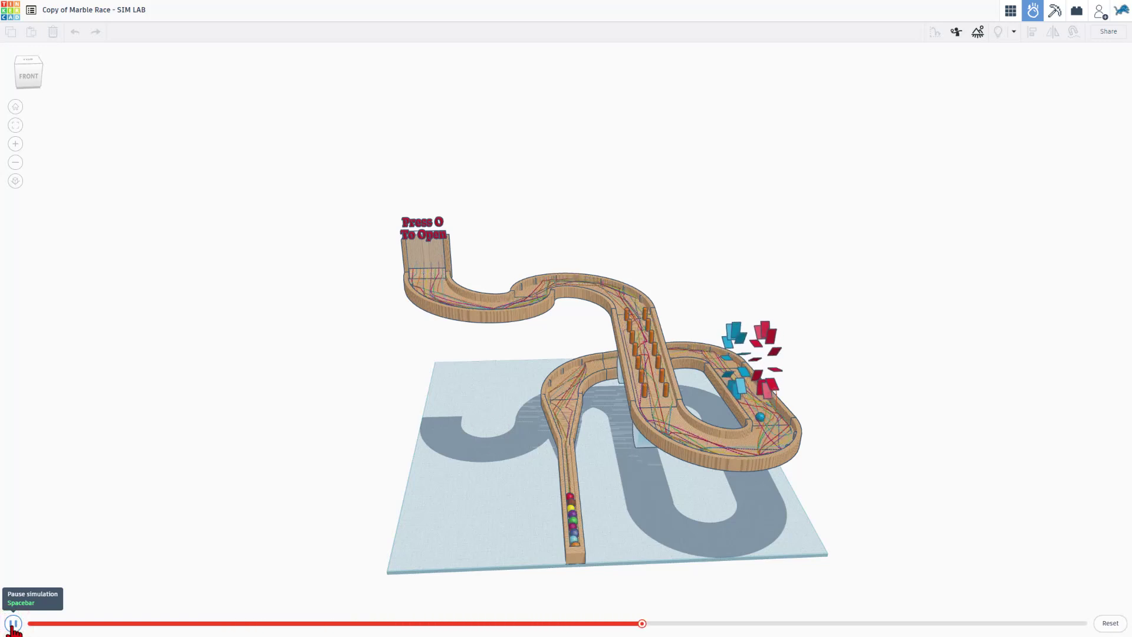
{"action": "scroll", "coordinate": [608, 455], "scroll_direction": "up", "scroll_amount": 5}
{"action": "scroll", "coordinate": [608, 461], "scroll_direction": "up", "scroll_amount": 5}
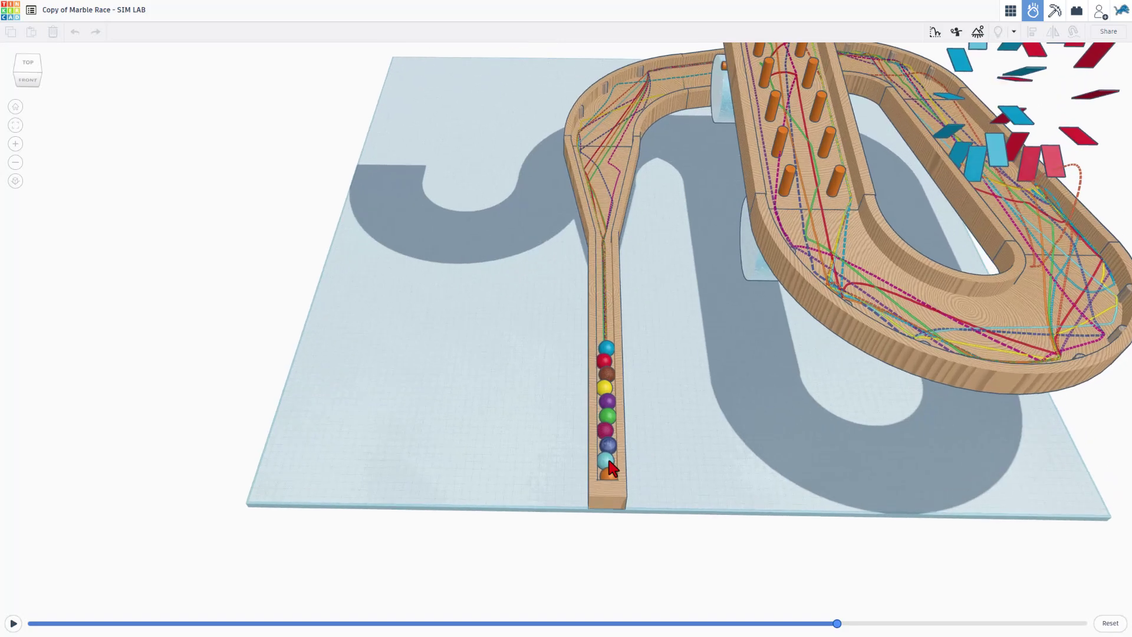
{"action": "left_click", "coordinate": [610, 479]}
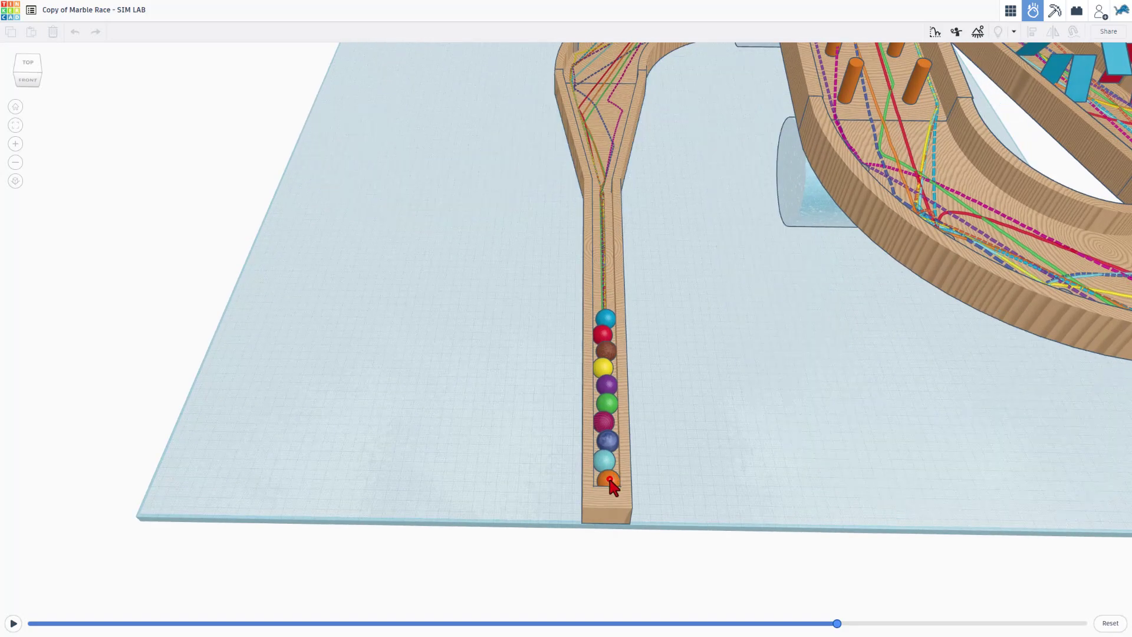
{"action": "left_click", "coordinate": [605, 455]}
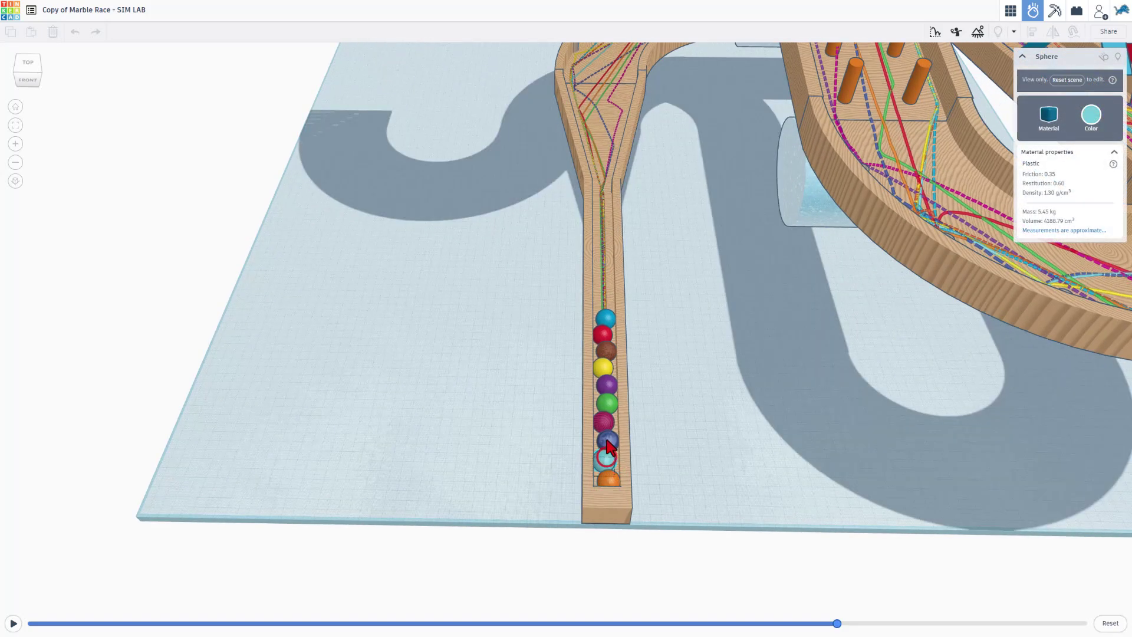
{"action": "left_click", "coordinate": [608, 441]}
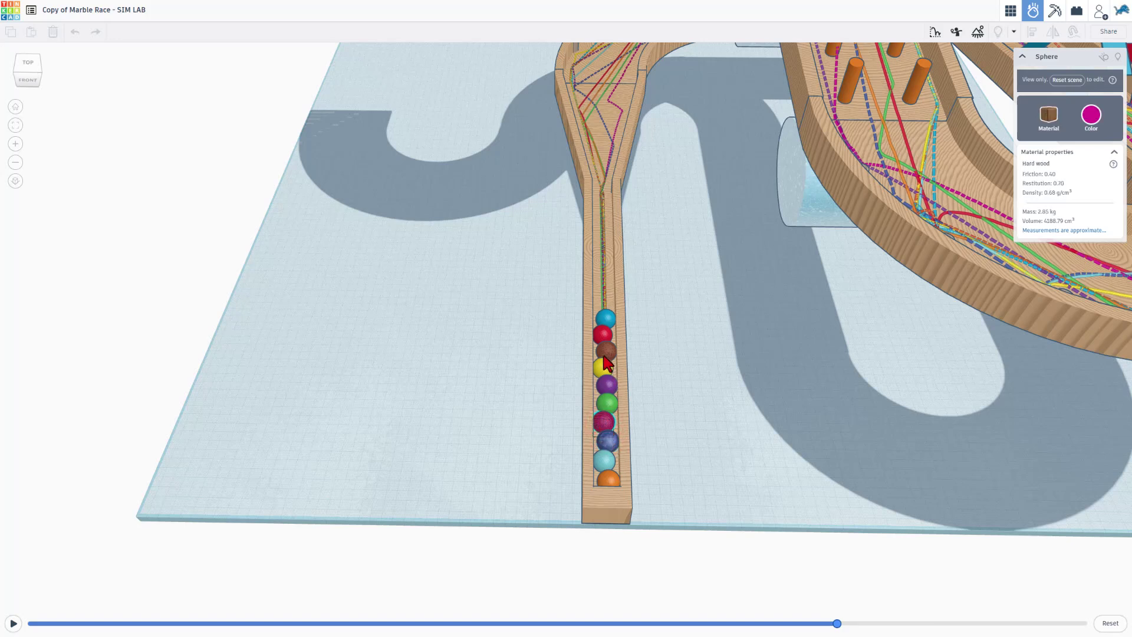
{"action": "scroll", "coordinate": [604, 348], "scroll_direction": "down", "scroll_amount": 2}
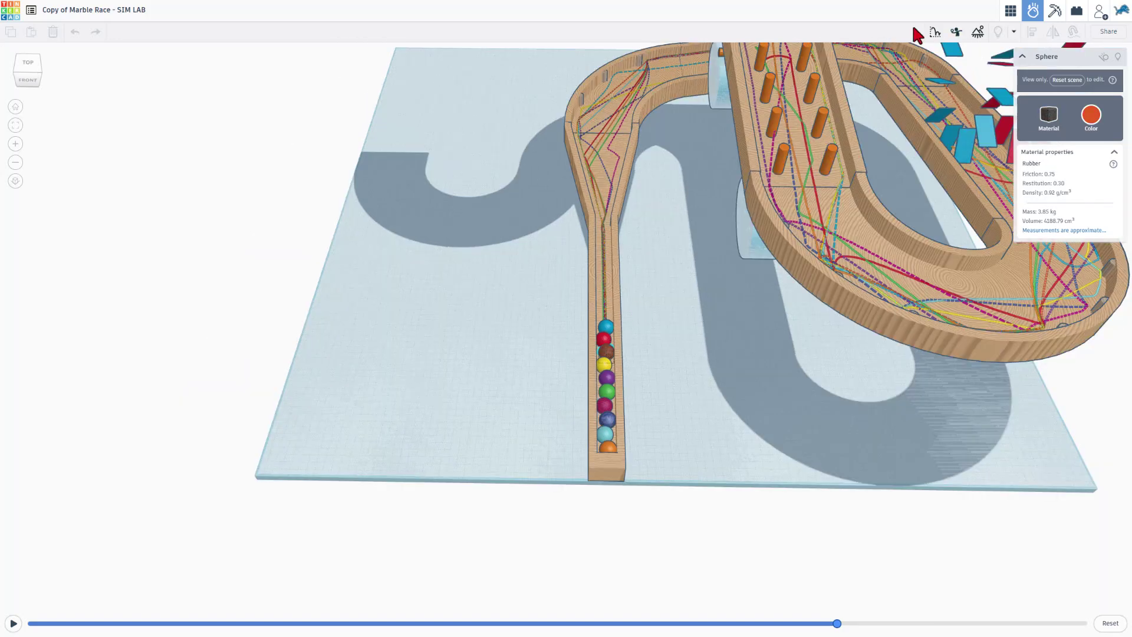
- Show the trace graph and open its Velocity (mm/s) quantity list
{"action": "left_click", "coordinate": [935, 33]}
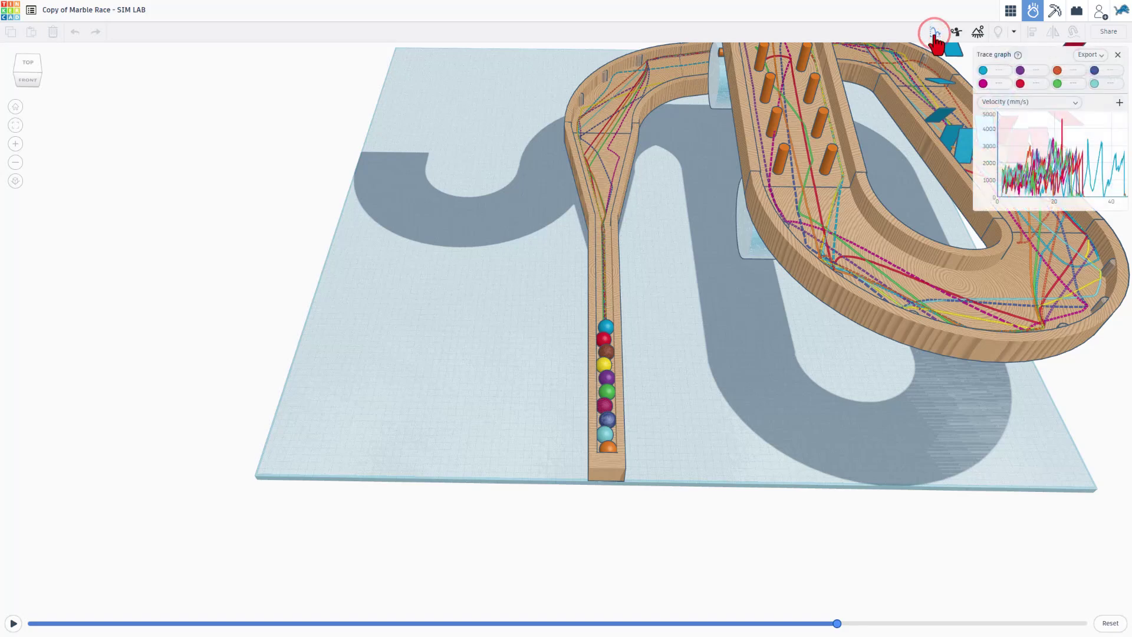
{"action": "left_click", "coordinate": [996, 103]}
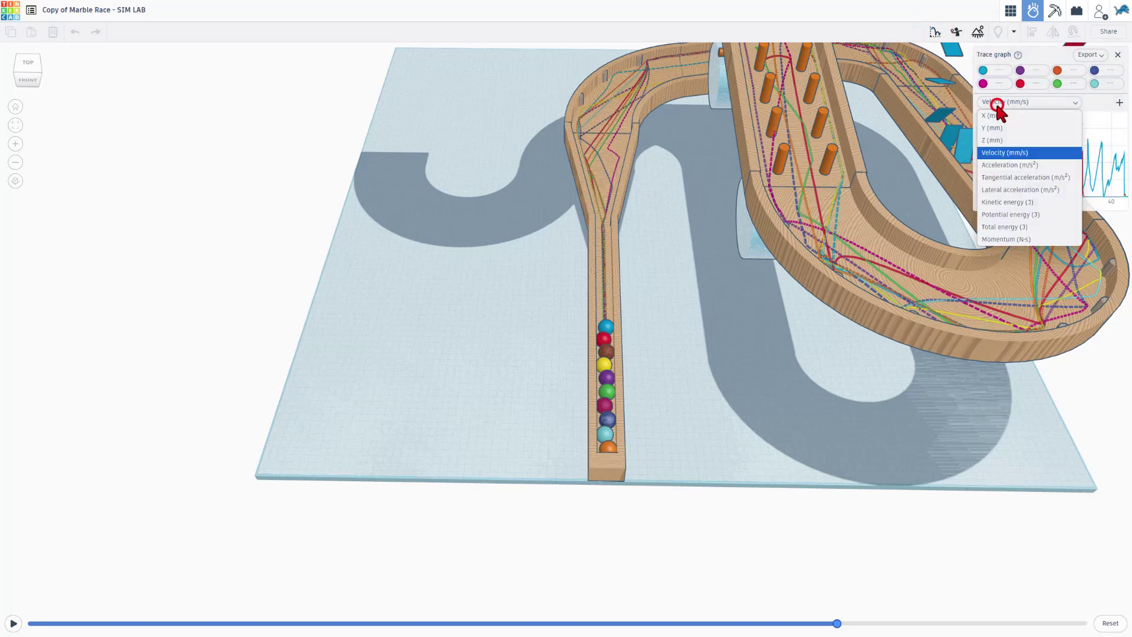